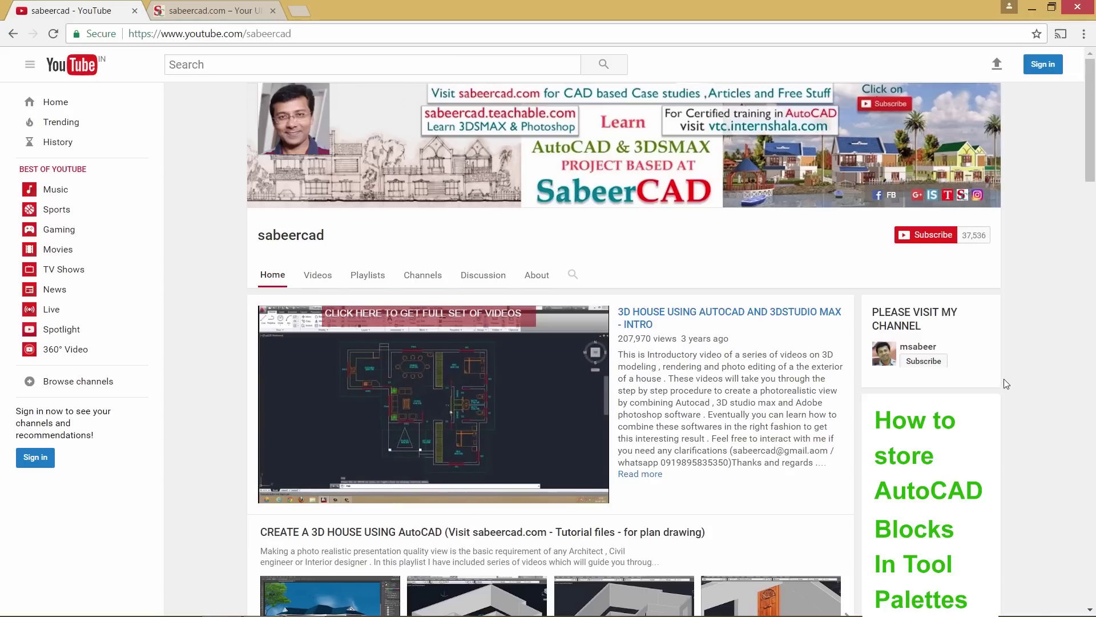
Scroll through the tutorial posts on the sabeercad.com page.
key(ctrl+Tab)
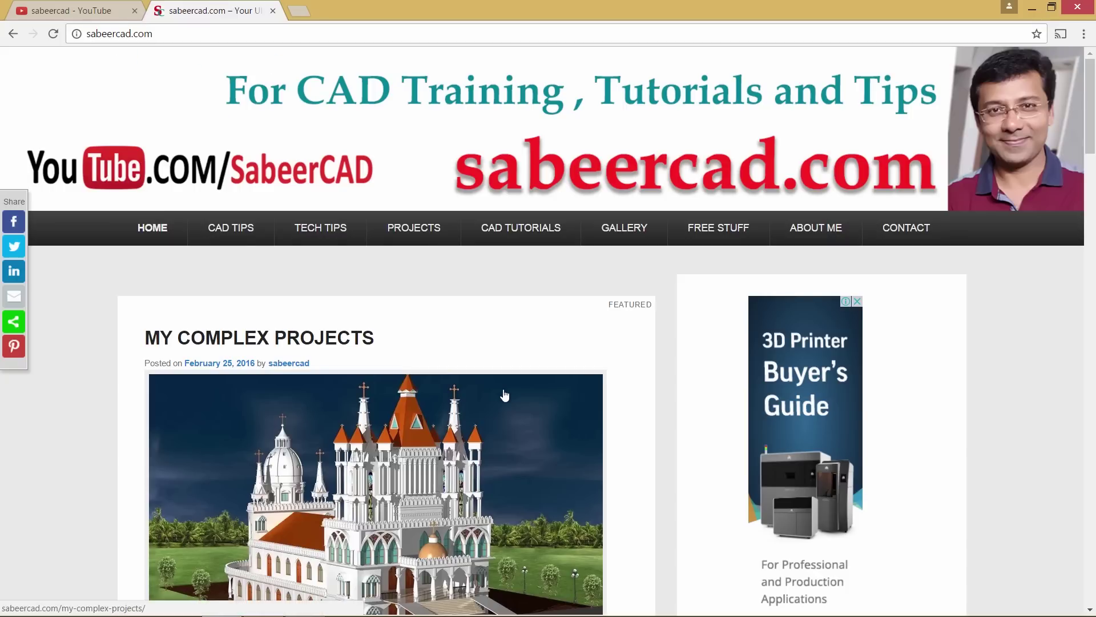
scroll(505, 395, down, 2)
scroll(505, 404, up, 2)
scroll(505, 411, down, 1)
scroll(505, 416, down, 7)
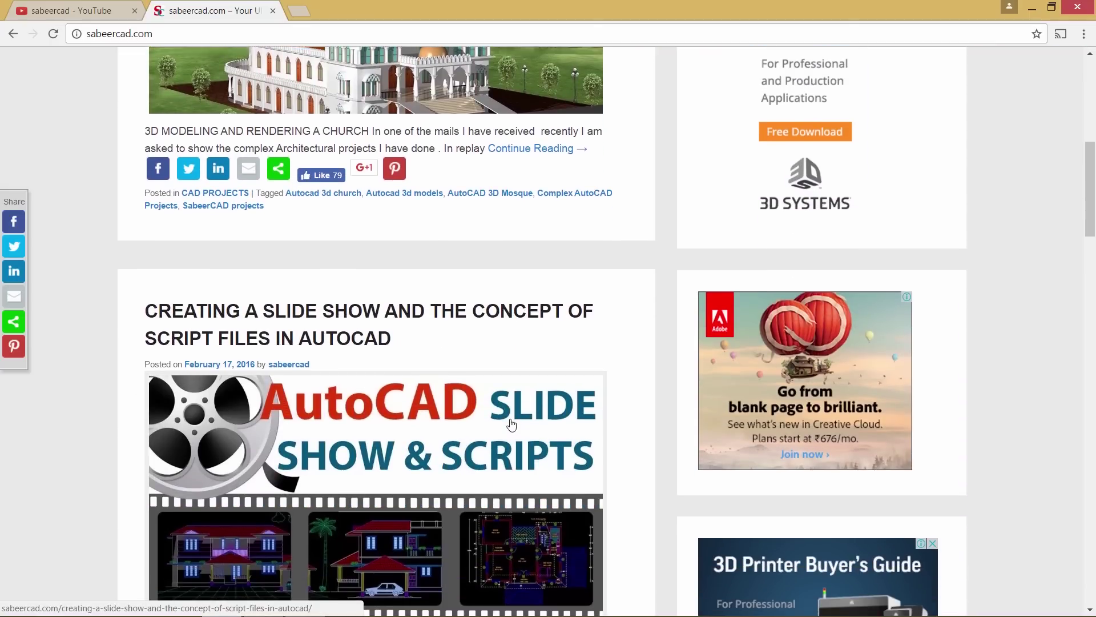
scroll(511, 424, down, 13)
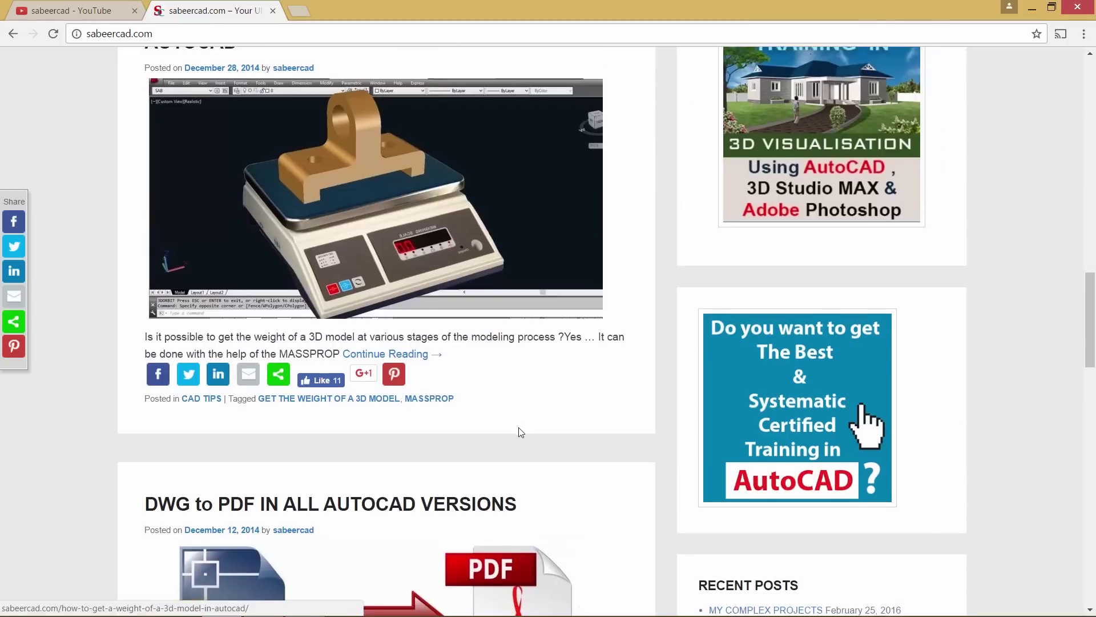
scroll(521, 432, down, 6)
scroll(628, 354, up, 20)
mouse_move(739, 237)
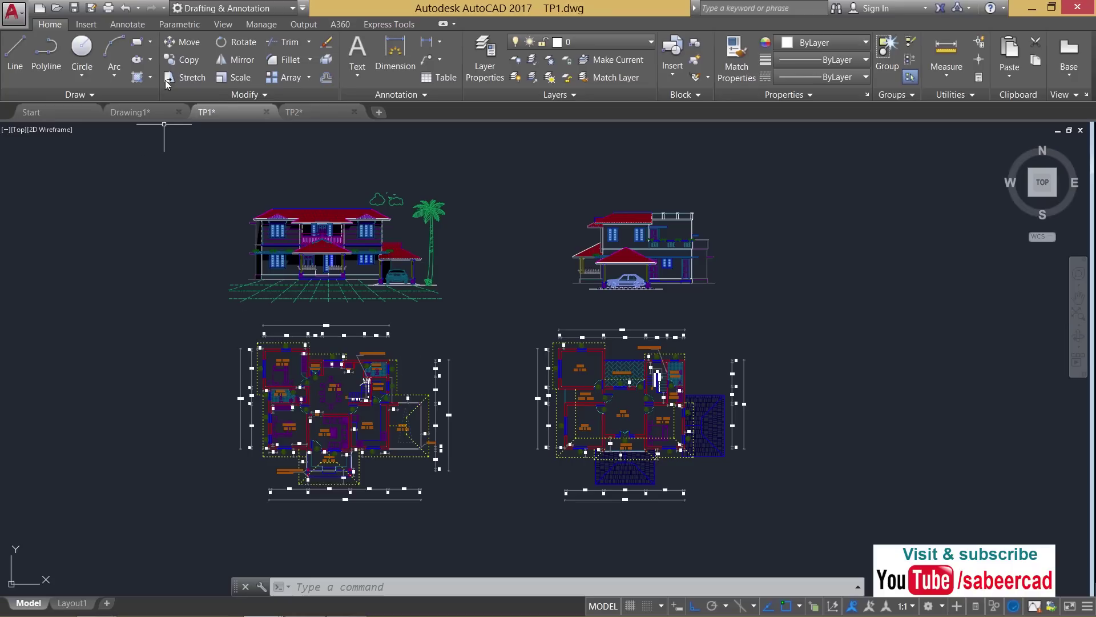
Review TP1's blocks in the enlarged Insert gallery, then switch to the TP2 drawing.
click(86, 24)
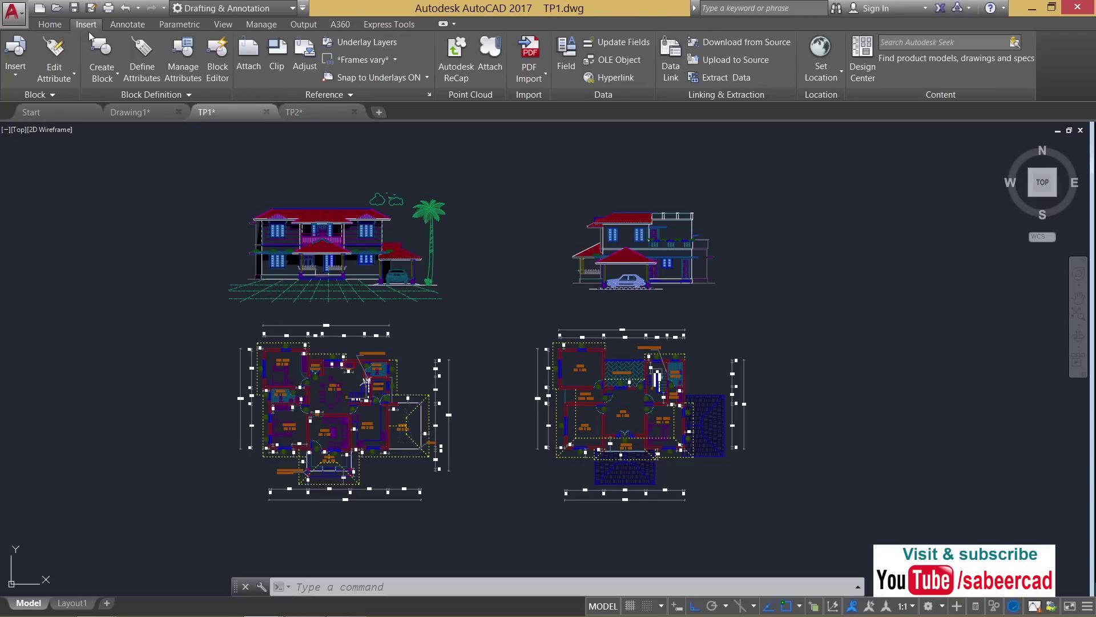
click(16, 75)
drag(182, 245, 272, 382)
scroll(272, 179, down, 2)
drag(272, 178, 274, 202)
click(274, 200)
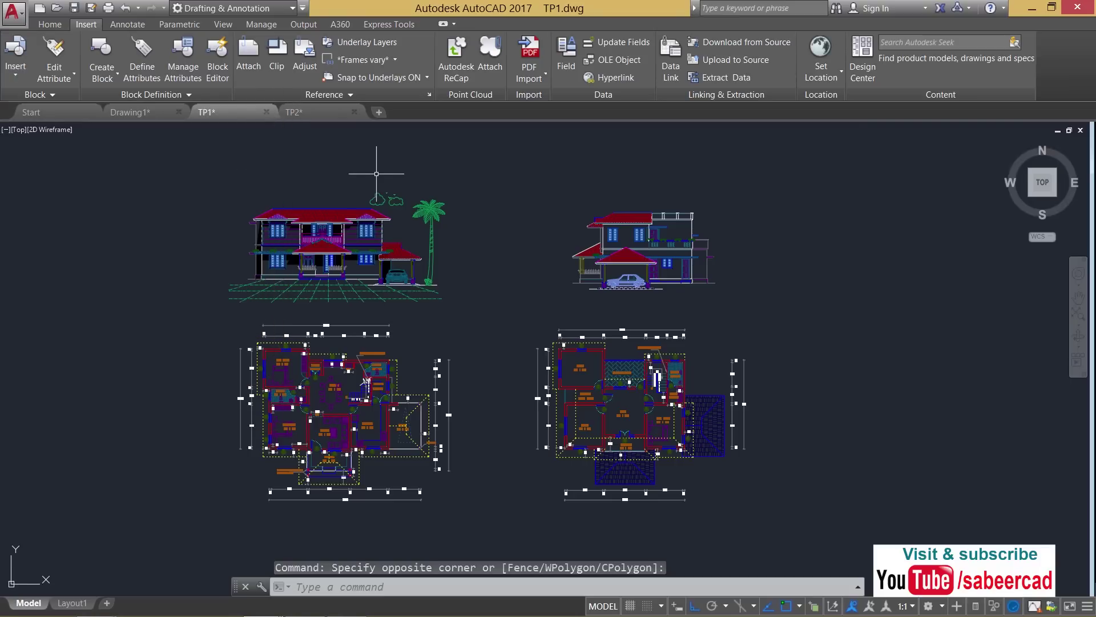
click(316, 111)
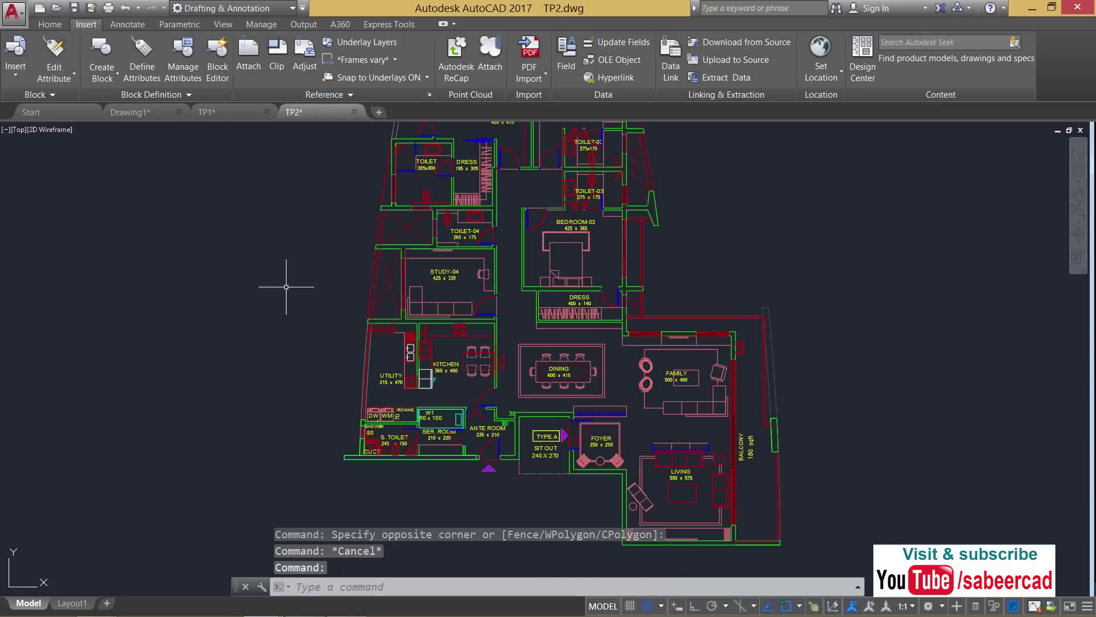
Insert block A$C02920FCF from the four-column gallery beside TP2's kitchen and utility area.
click(16, 79)
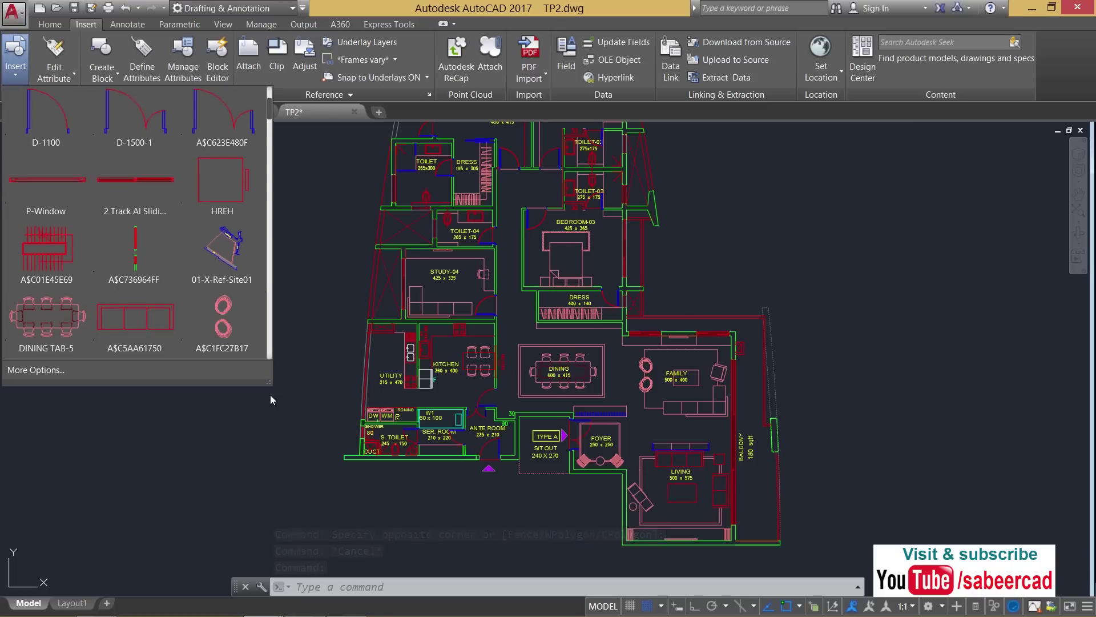
drag(268, 382, 357, 520)
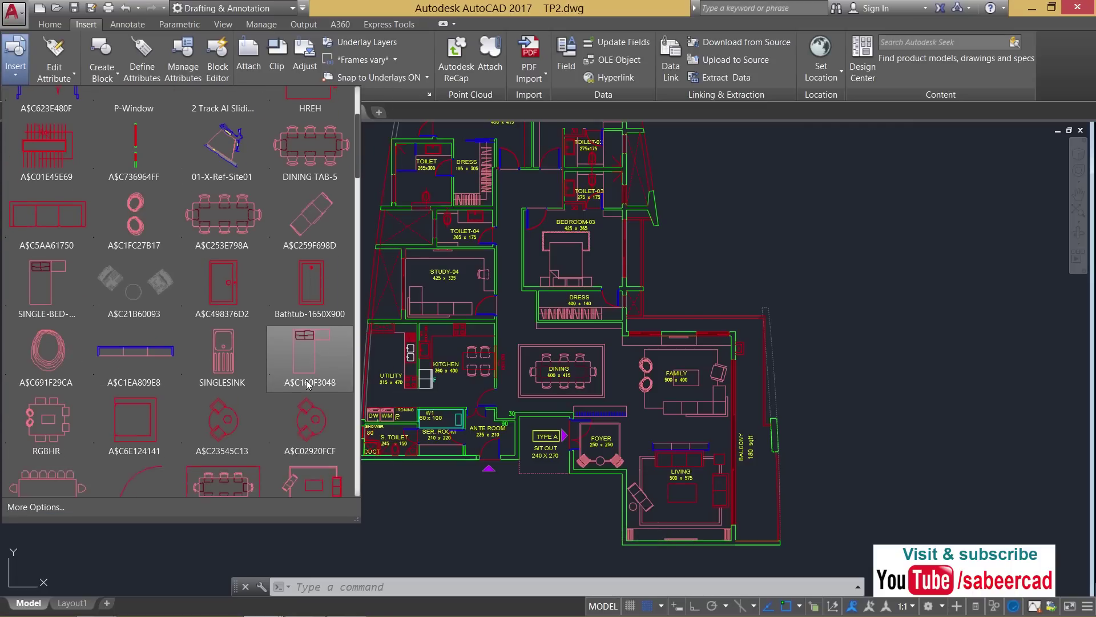
scroll(308, 384, down, 1)
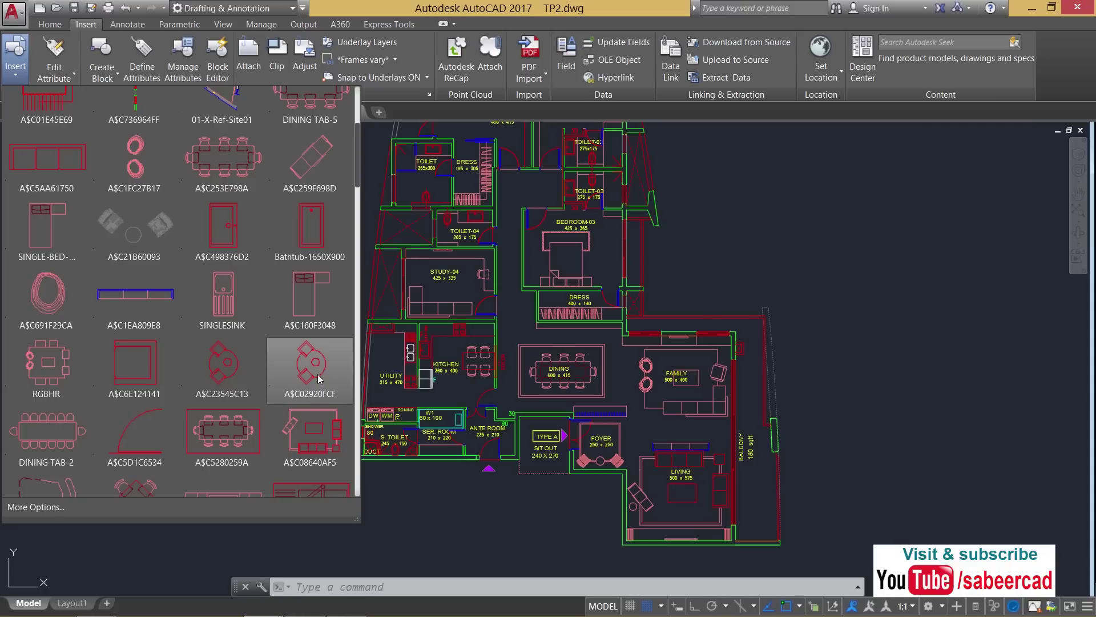
click(312, 386)
click(420, 339)
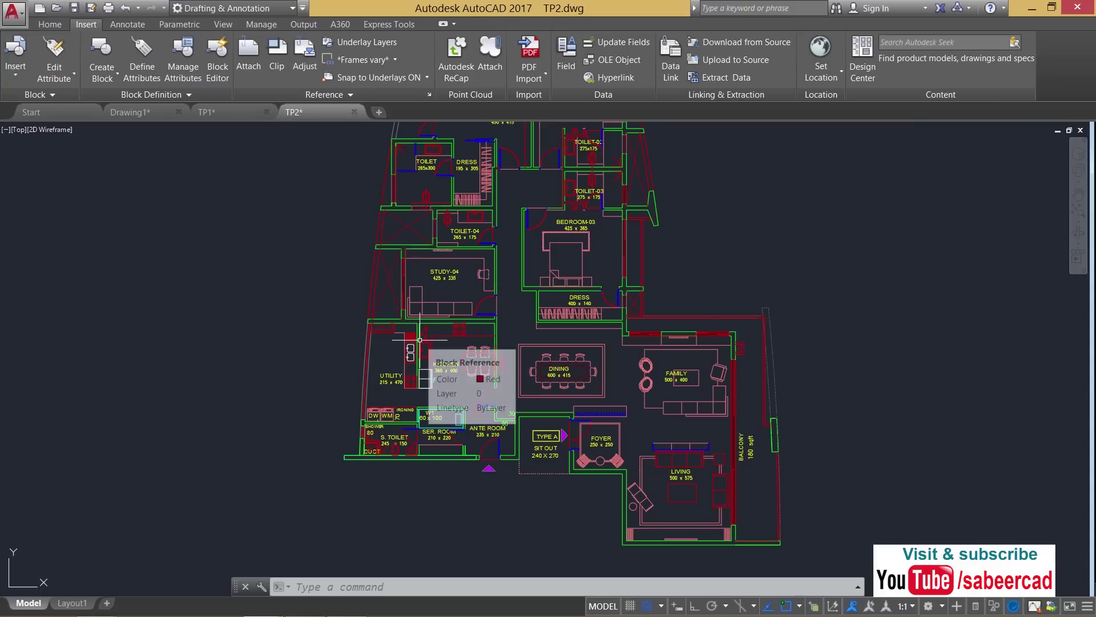
Open the Tool Palettes window in Drawing1 and move it to the right.
click(139, 113)
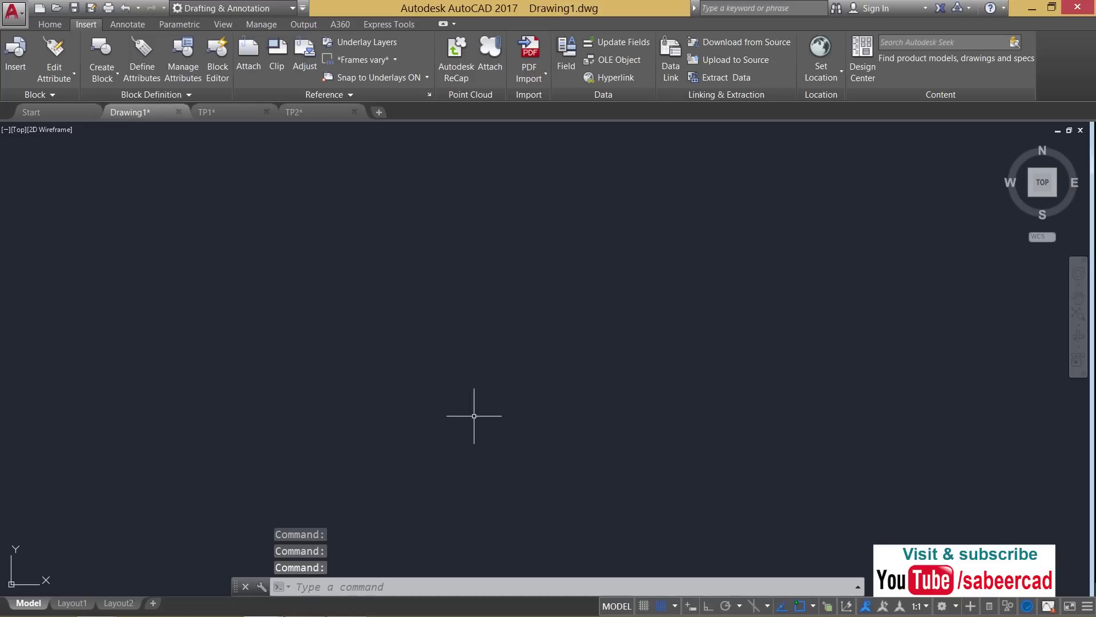
key(ctrl+3)
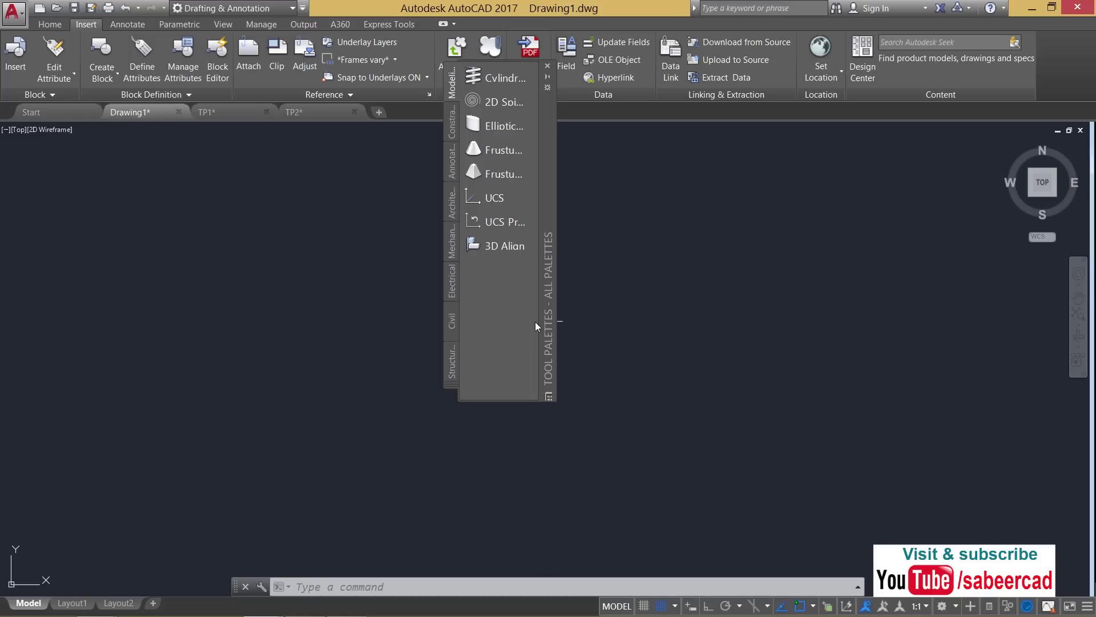
drag(549, 211, 729, 283)
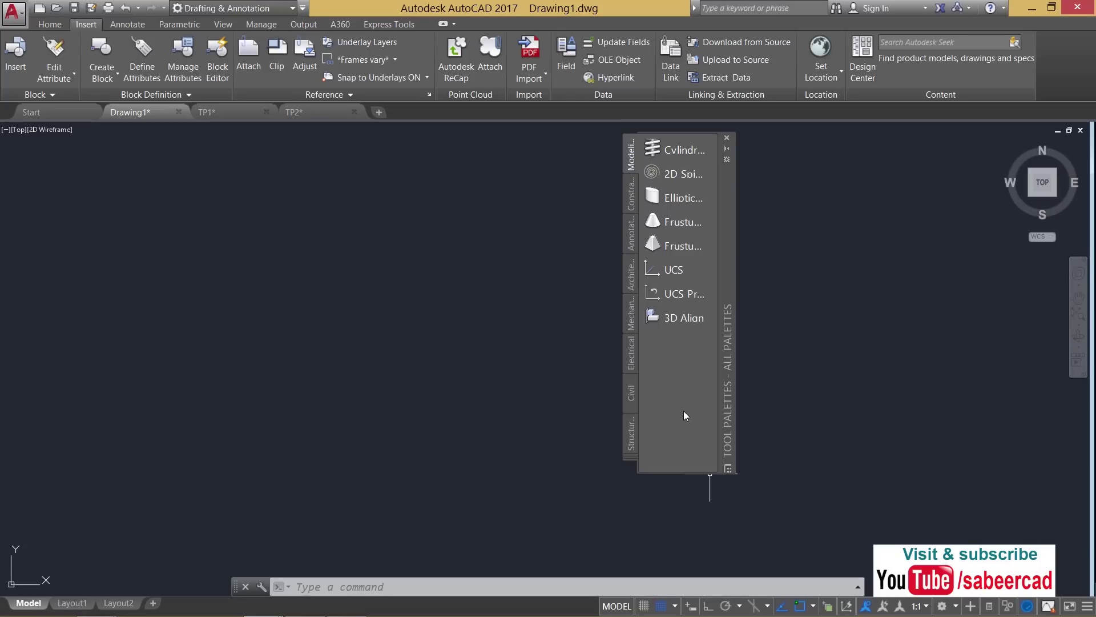
Create a new blank tool palette named MY BLOCK.
right_click(674, 366)
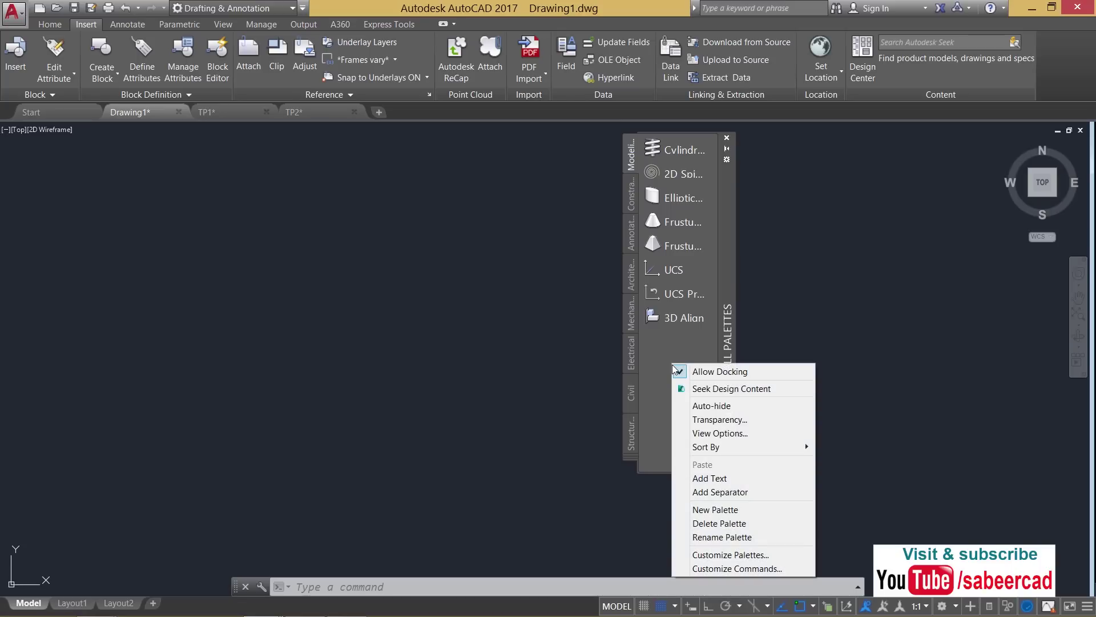
click(716, 510)
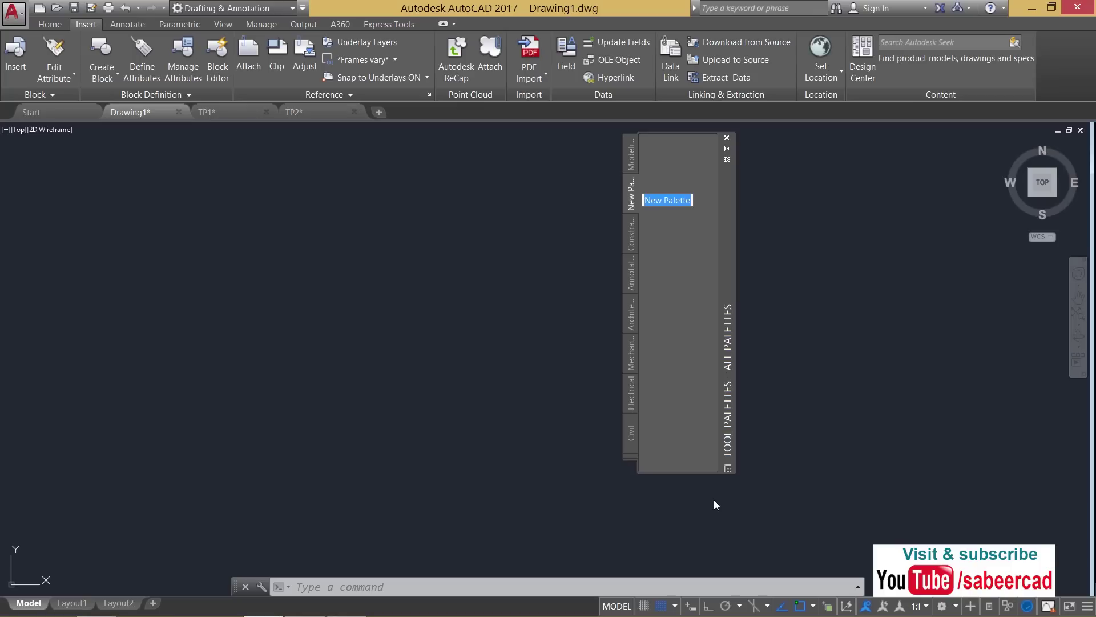
text(MY BLOCKS)
key(Return)
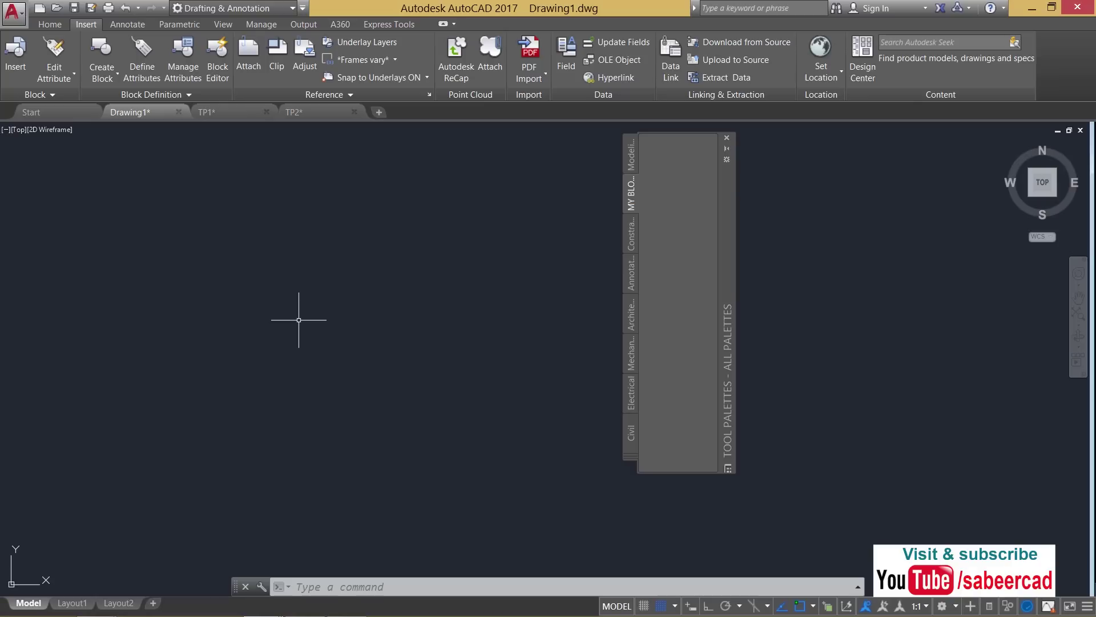
In DesignCenter, browse to TP1.dwg in the Desktop's DESKTOP FILES 21-03-2017 folder.
click(863, 58)
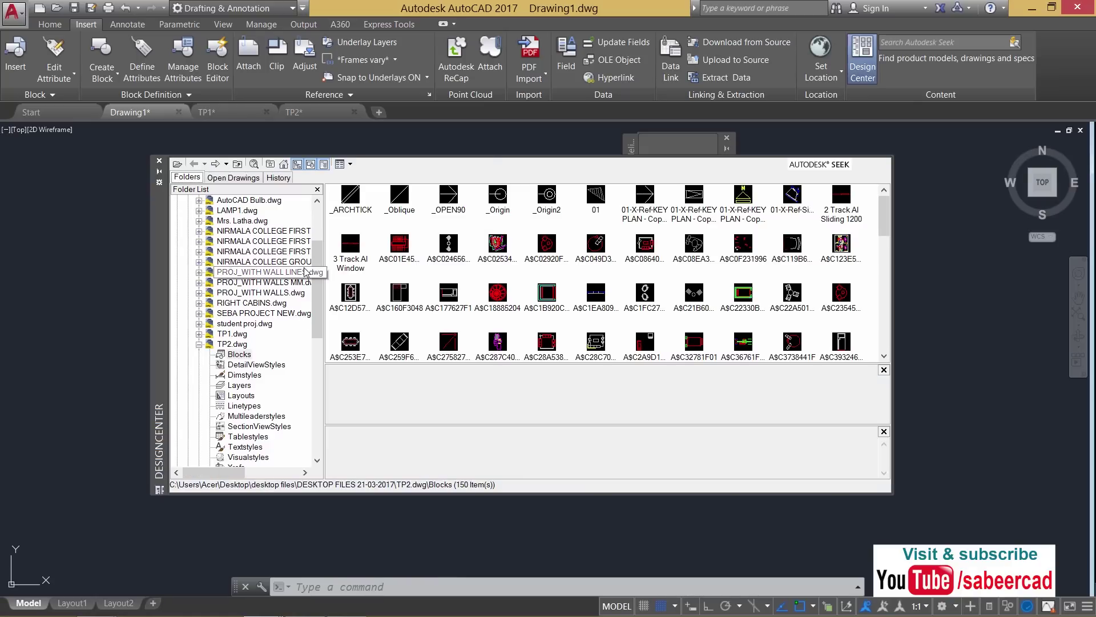
drag(318, 260, 320, 219)
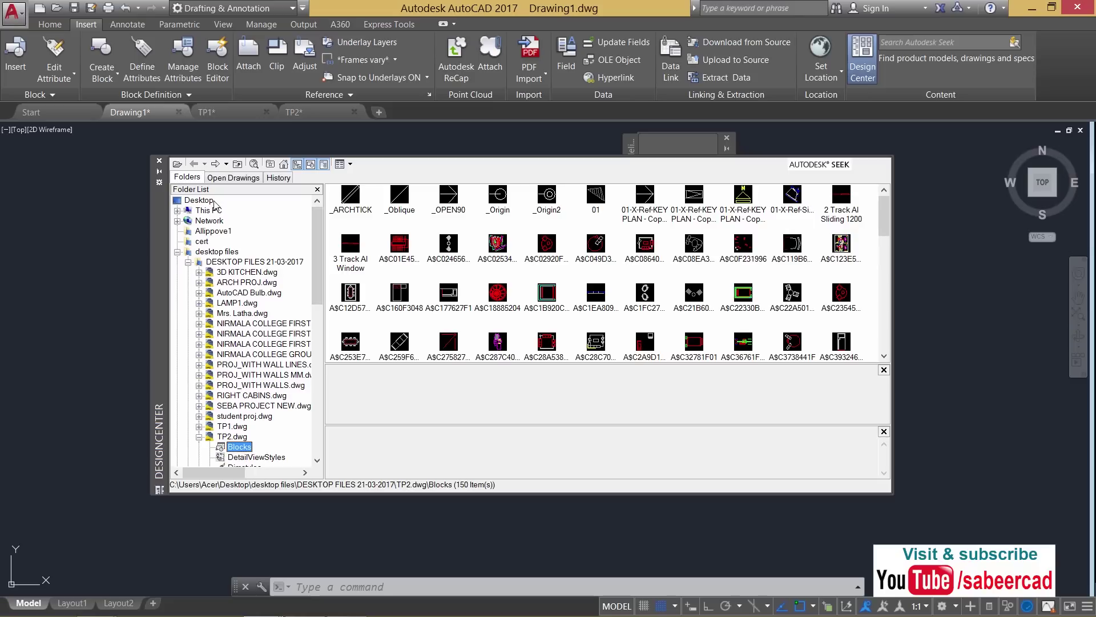
double_click(215, 202)
double_click(546, 200)
double_click(365, 205)
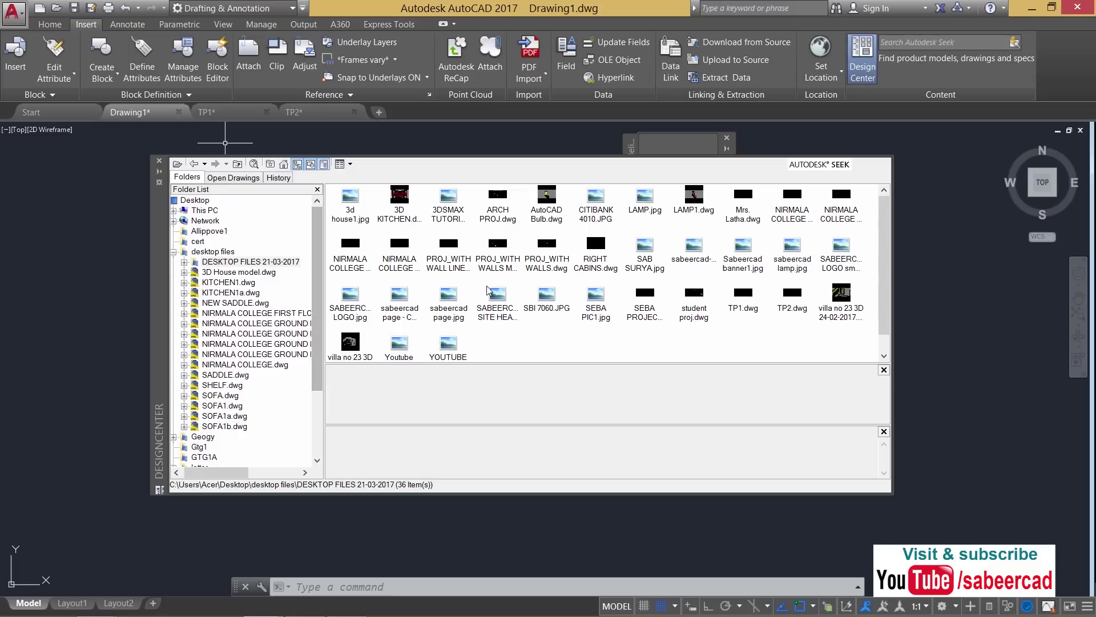
double_click(744, 296)
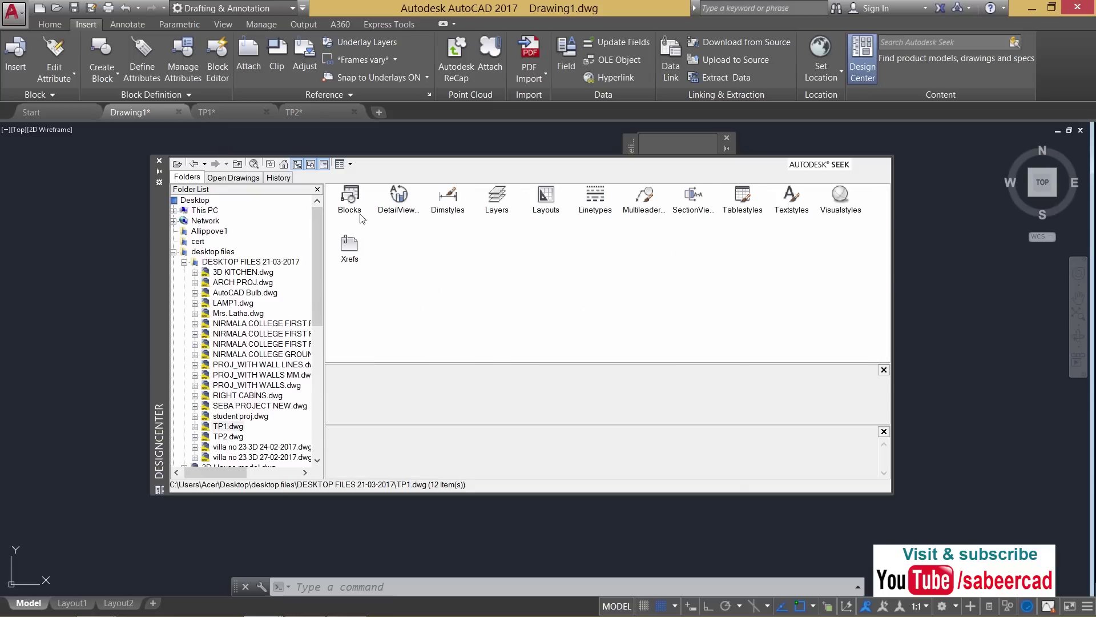
Copy TP1's LANDSCAP layer into Drawing1 and confirm it in the Home tab Layers list.
double_click(497, 197)
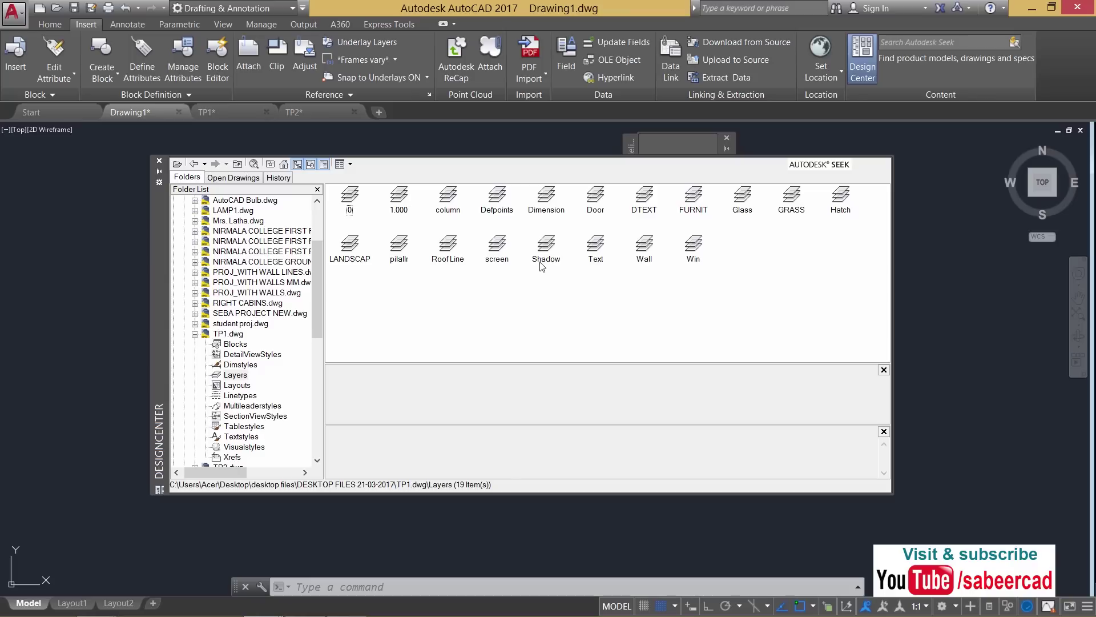
mouse_move(448, 245)
mouse_down()
mouse_move(505, 276)
mouse_move(800, 279)
mouse_move(901, 297)
mouse_up()
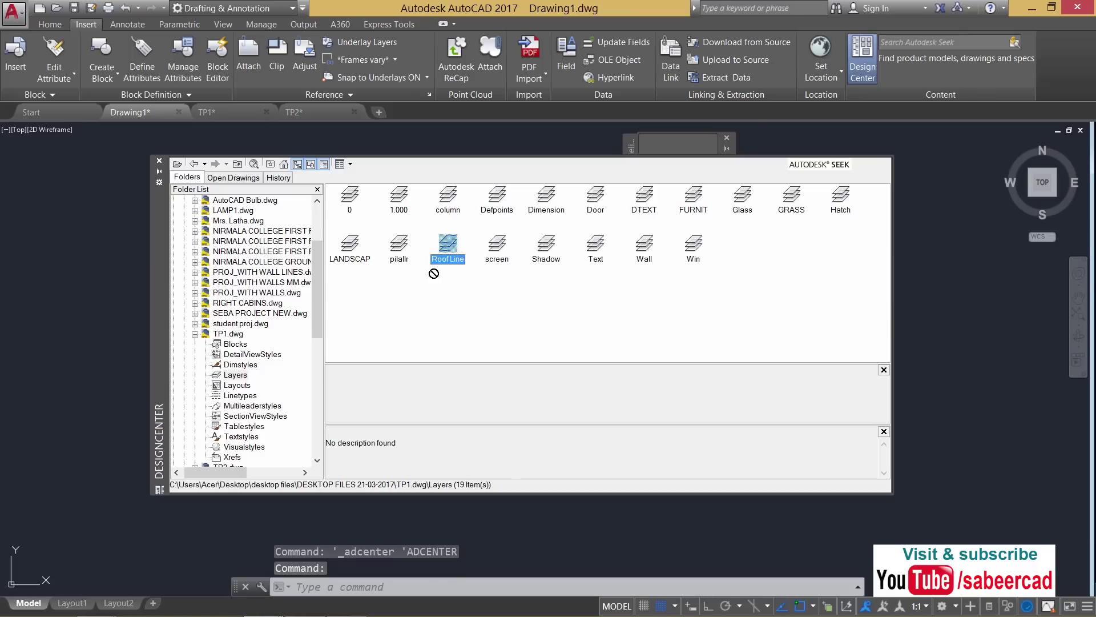
drag(354, 250, 545, 304)
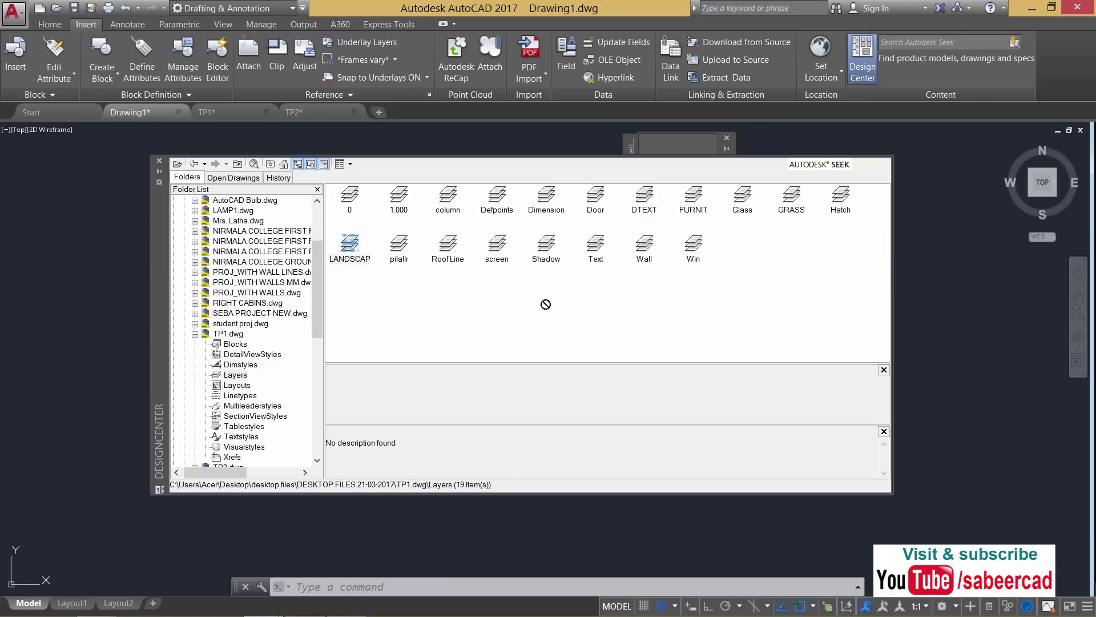
drag(982, 344, 981, 345)
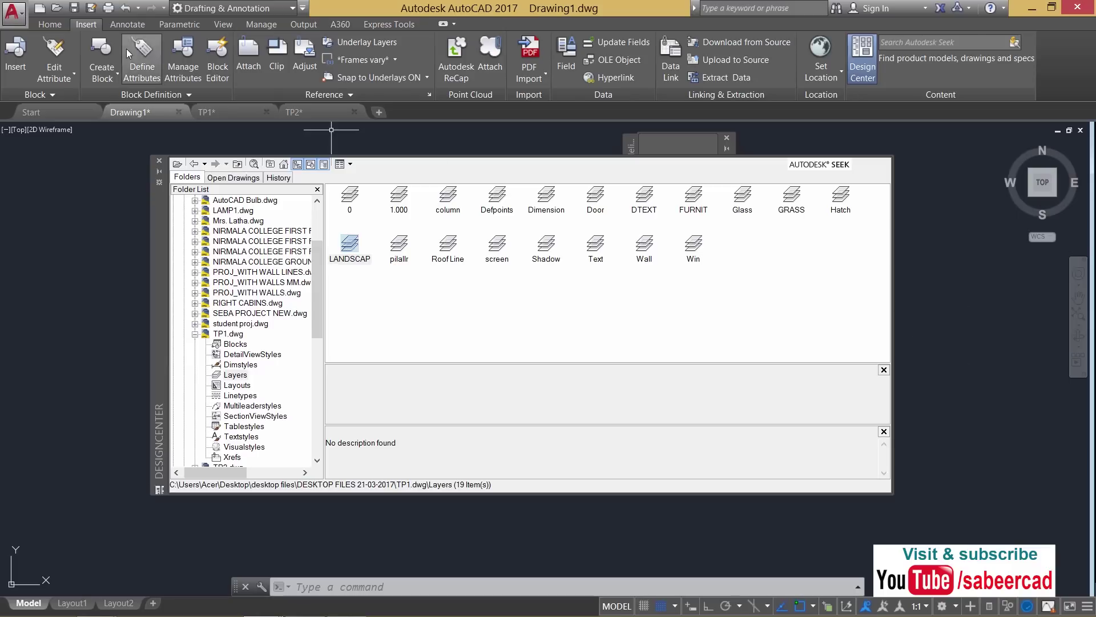
click(49, 24)
click(592, 41)
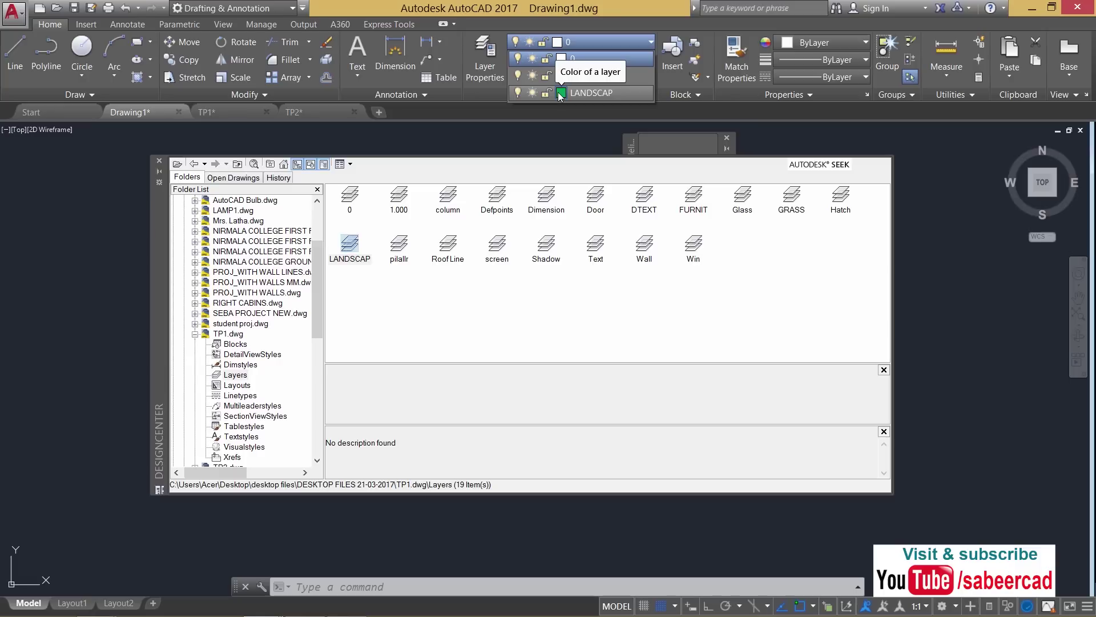
click(507, 329)
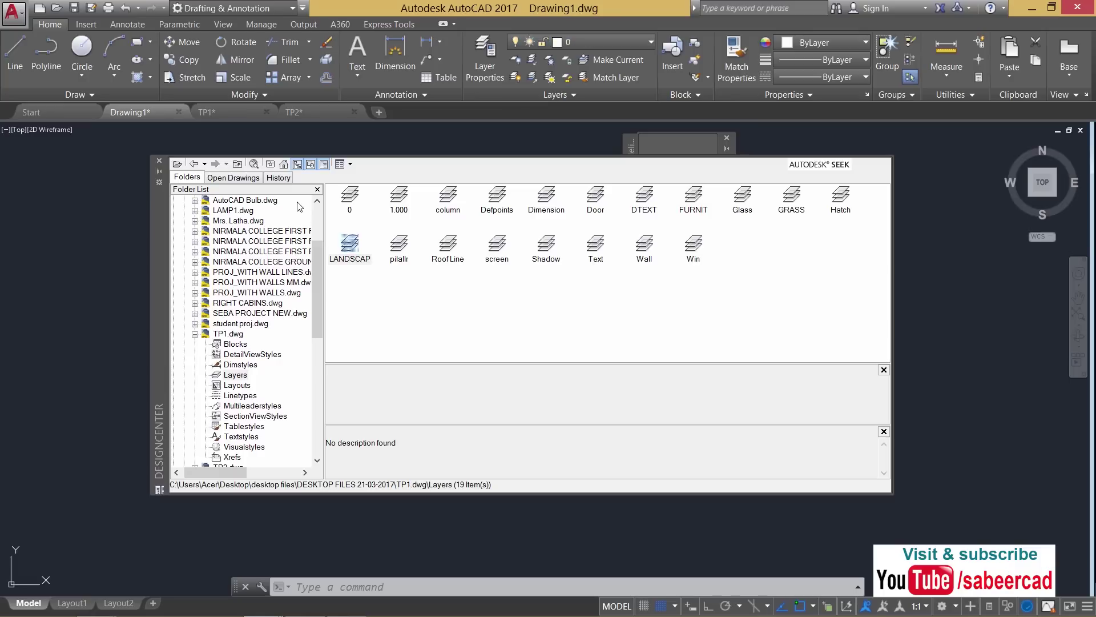
click(195, 166)
Drag TP1's Shrub - elevation, grass in and Tree - palm elevation blocks onto MY BLOCKS.
double_click(351, 195)
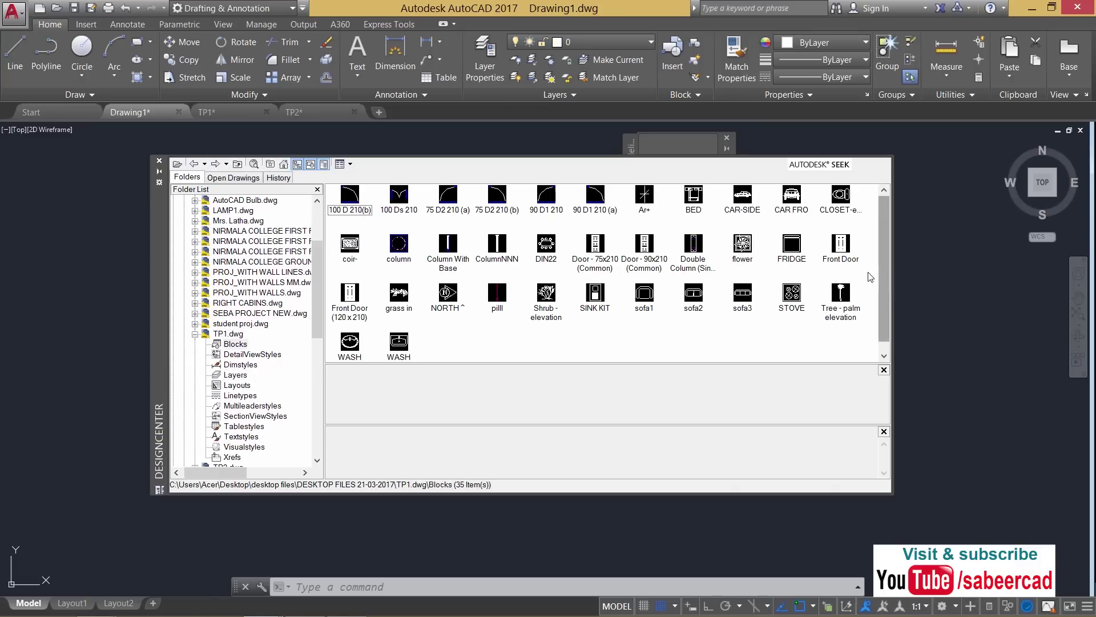
drag(159, 249, 43, 361)
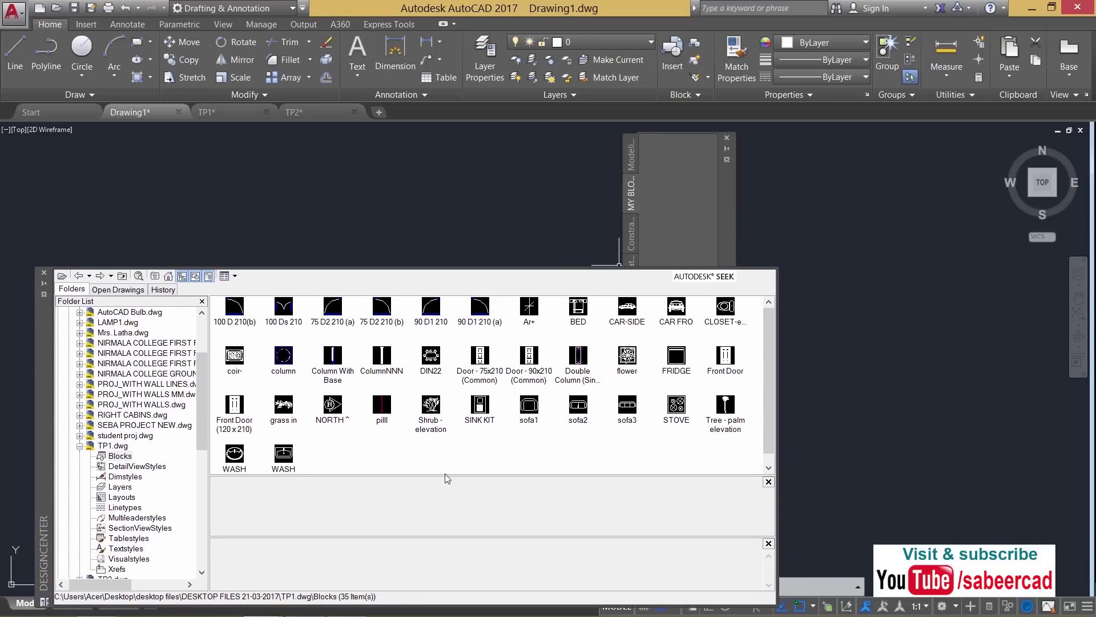
click(430, 406)
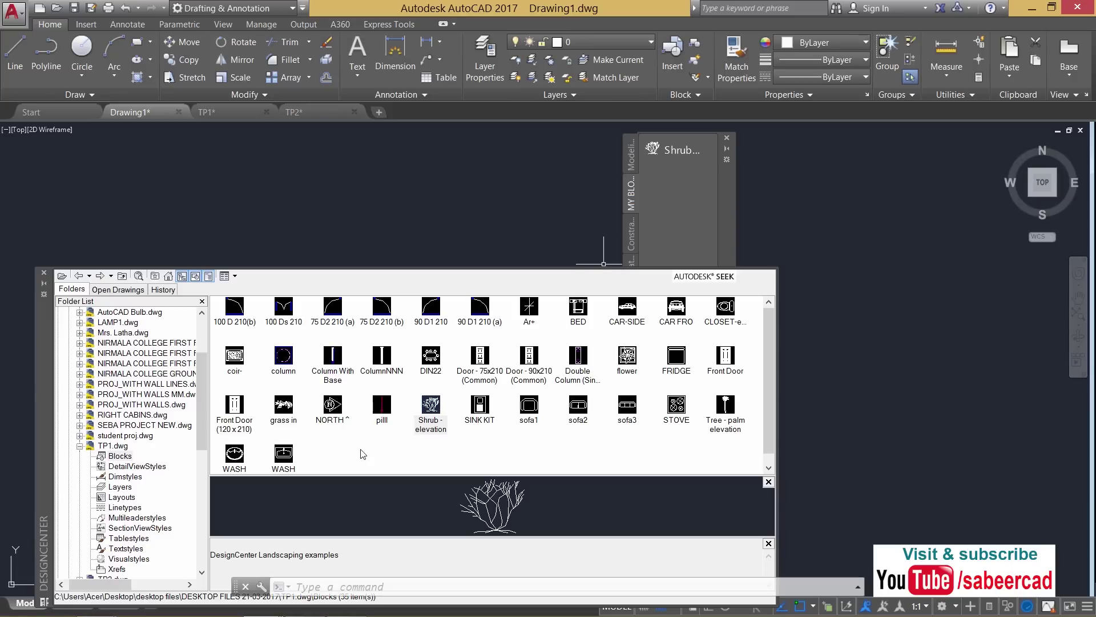
click(290, 404)
drag(292, 403, 682, 197)
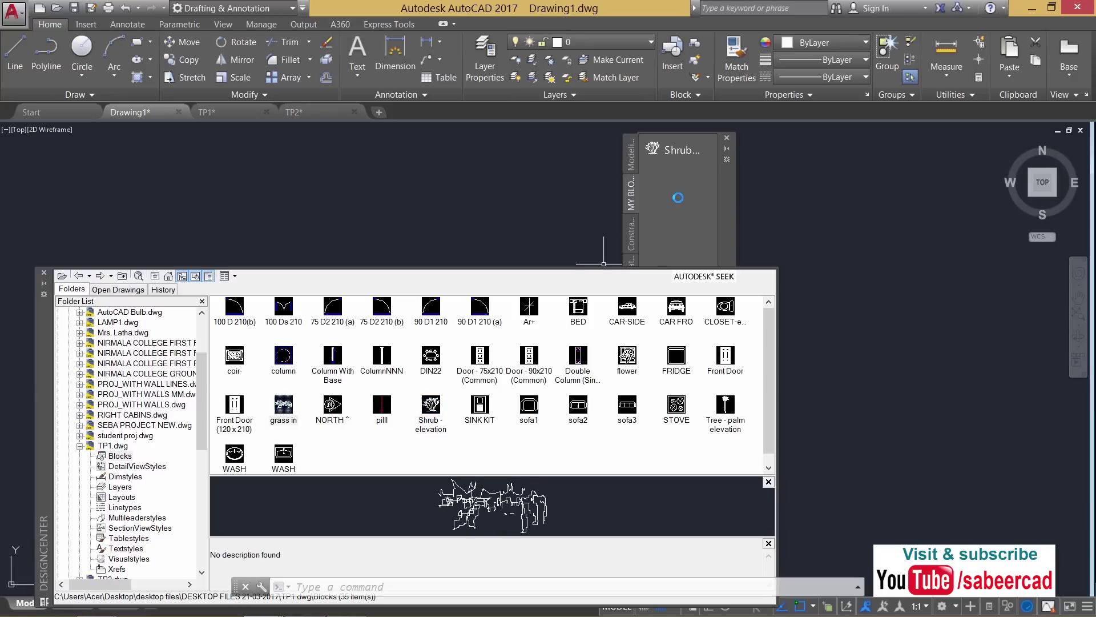
drag(431, 355, 680, 197)
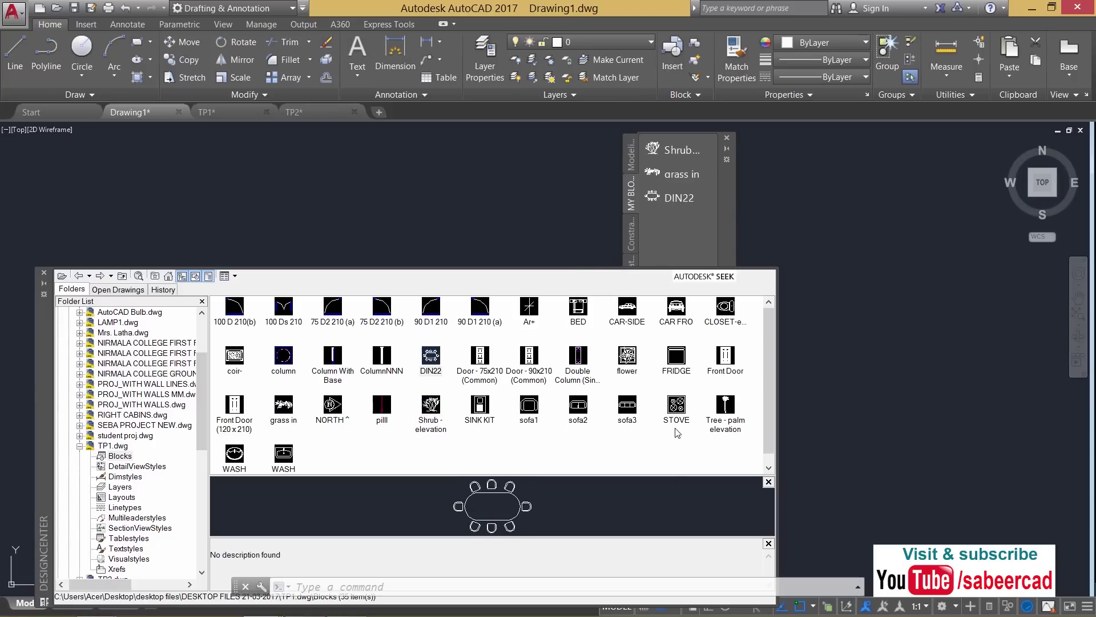
drag(725, 407, 684, 260)
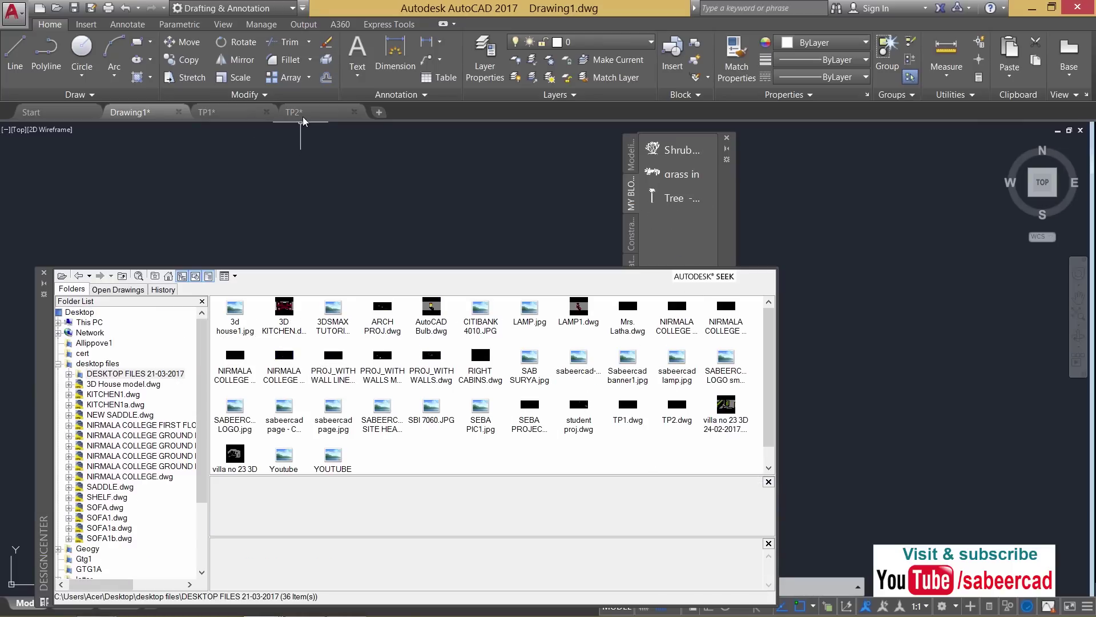
Add TP2's A$C12D5758D table block to MY BLOCKS and rename it DYN TABLE.
double_click(675, 407)
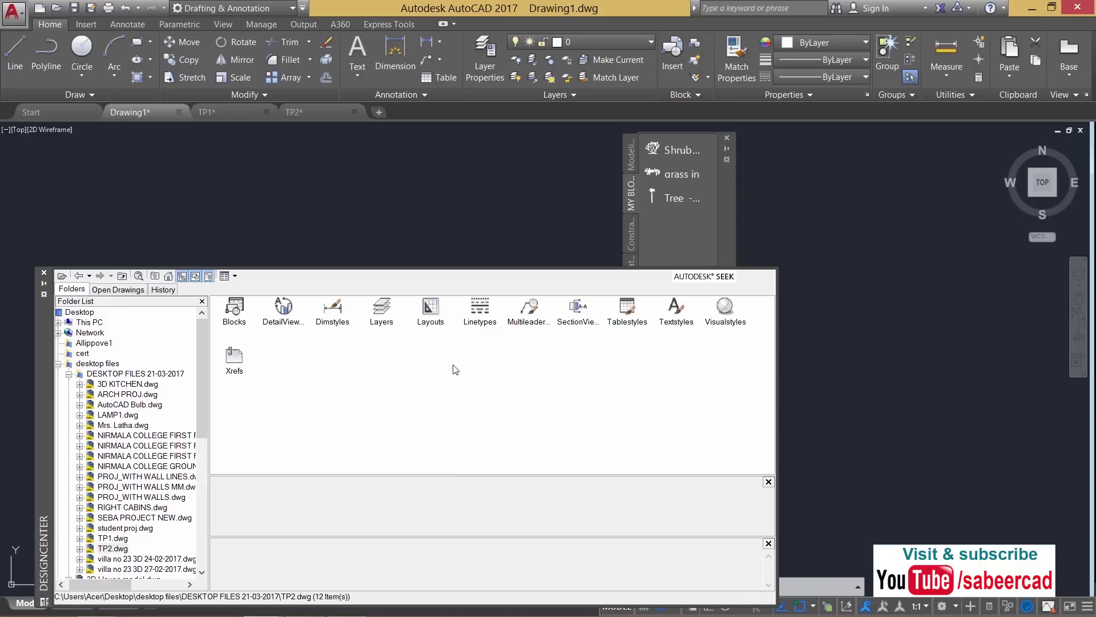
double_click(236, 308)
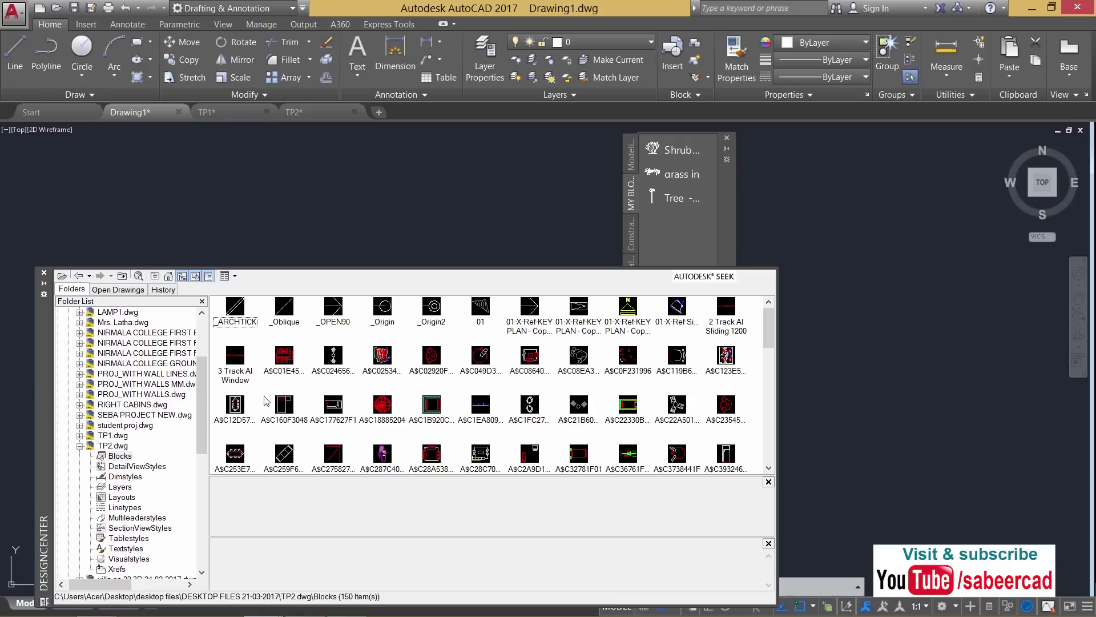
click(235, 405)
drag(241, 409, 668, 237)
right_click(680, 222)
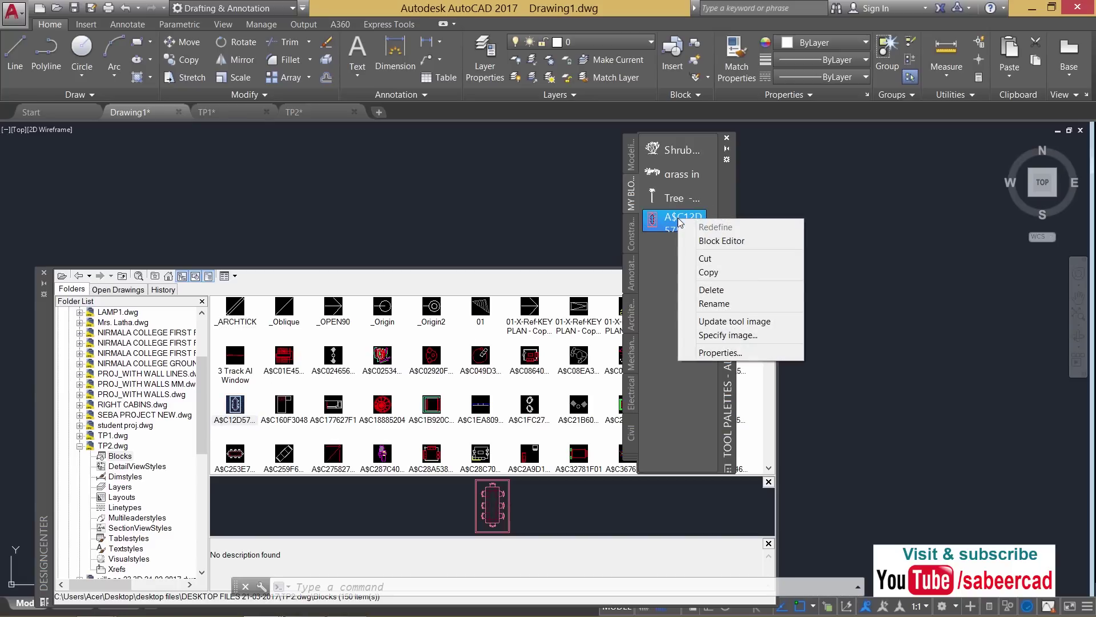
click(716, 304)
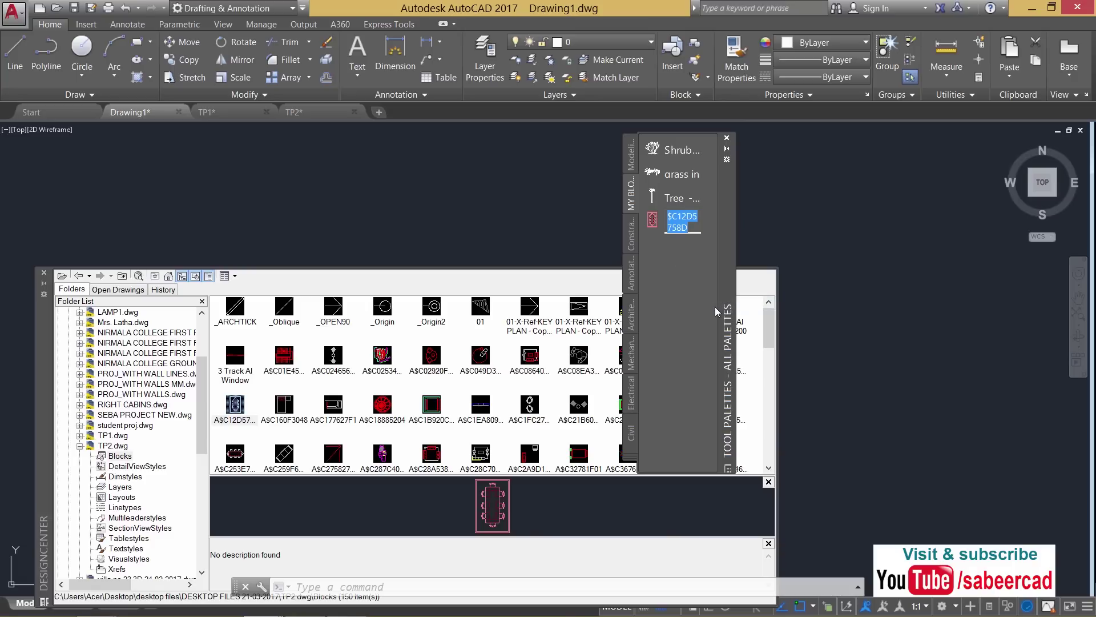
text(DYN TAB)
key(Return)
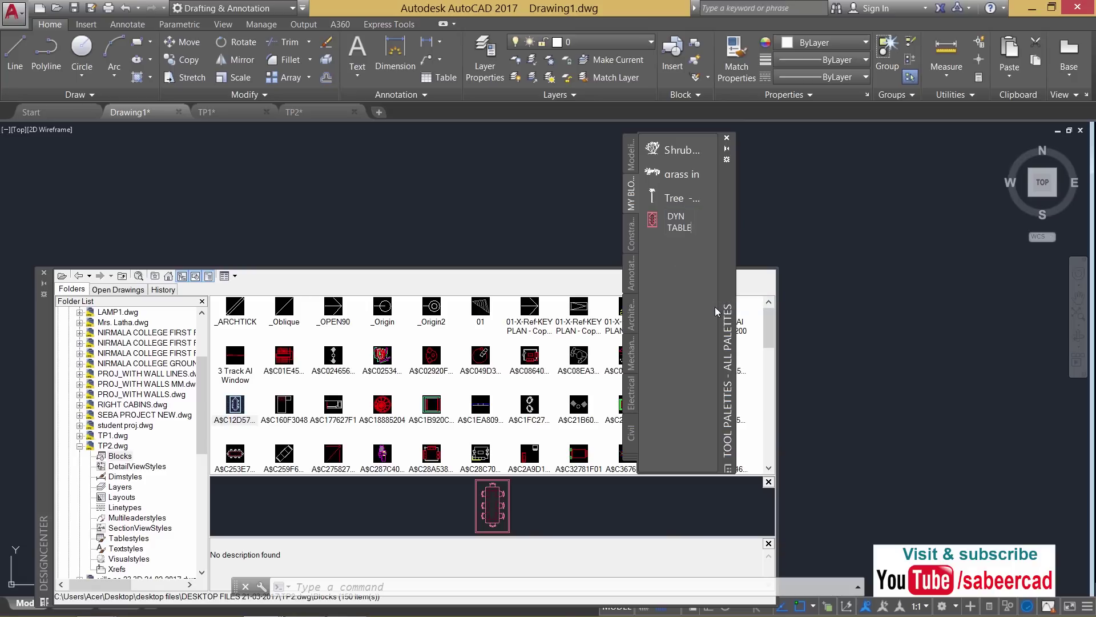
Add the A$C22A501A1 round table block to the palette and rename it ROUND TABLE.
click(677, 407)
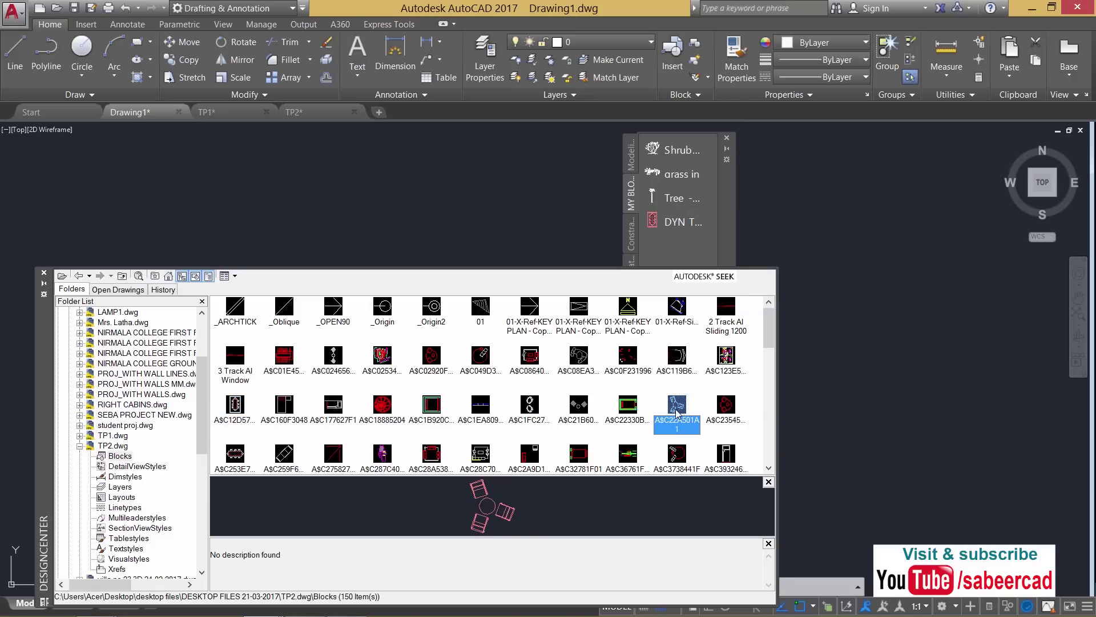
drag(677, 410, 689, 248)
right_click(689, 247)
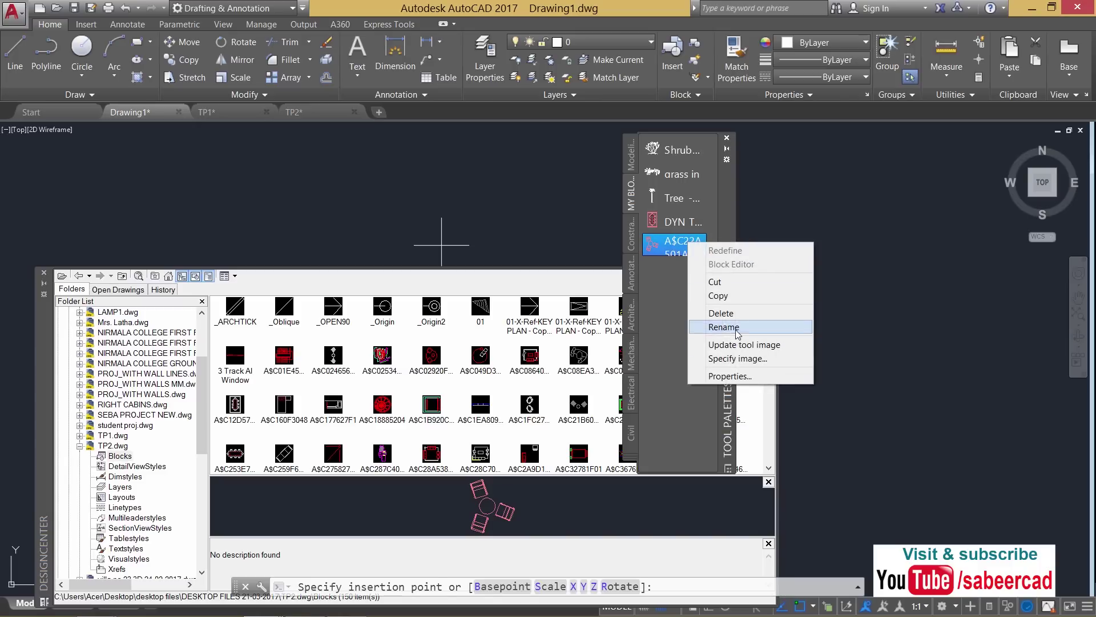
click(738, 333)
text(RO)
text(UND TABL)
key(Return)
scroll(754, 428, down, 7)
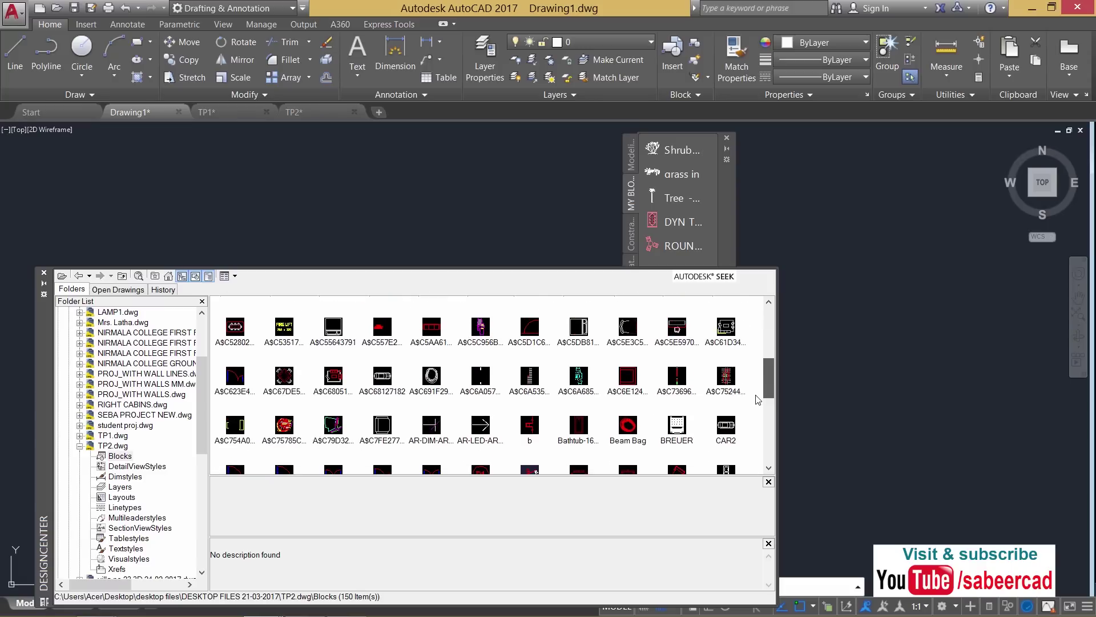
scroll(754, 428, down, 2)
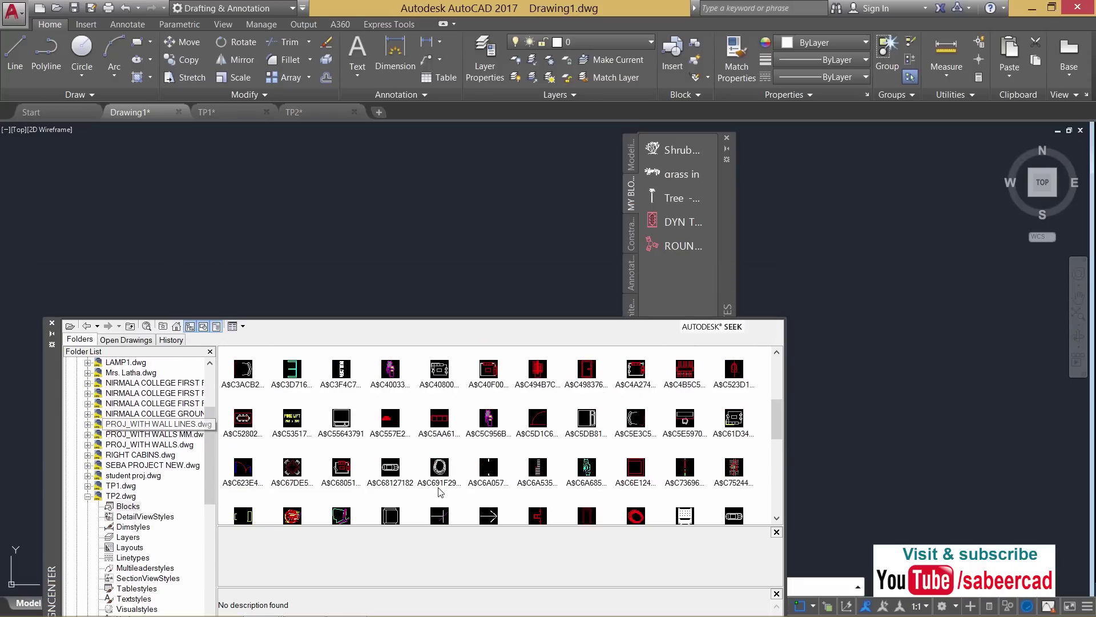
Add TP2's car blocks to MY BLOCKS, naming A$C68127182 CAR1 and the other CAR2.
click(390, 467)
drag(396, 470, 691, 276)
right_click(691, 275)
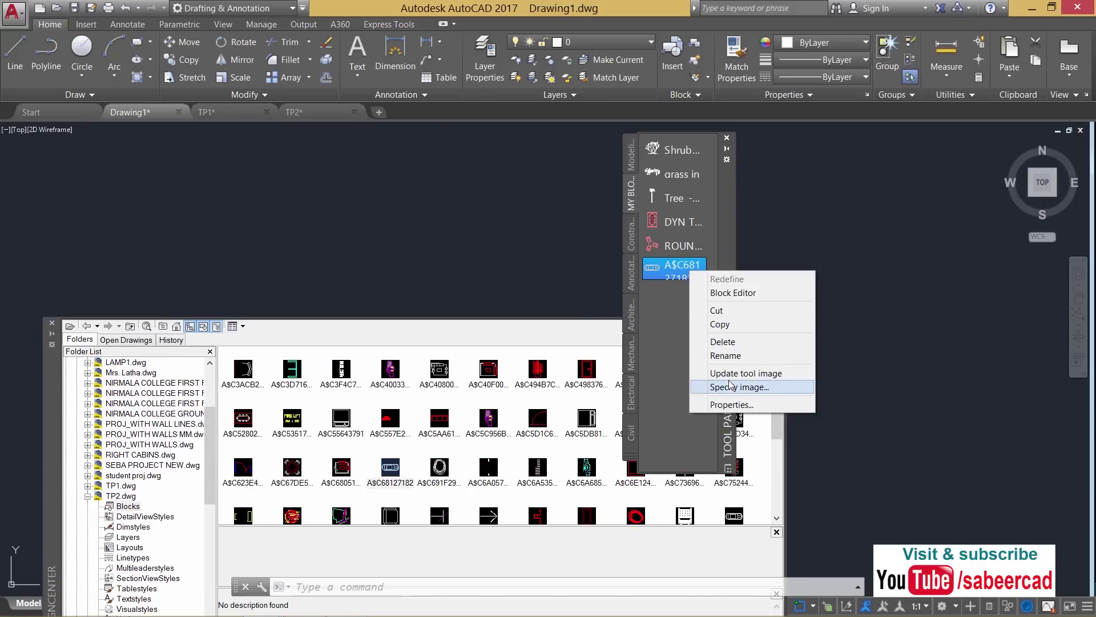
click(729, 356)
key(BackSpace)
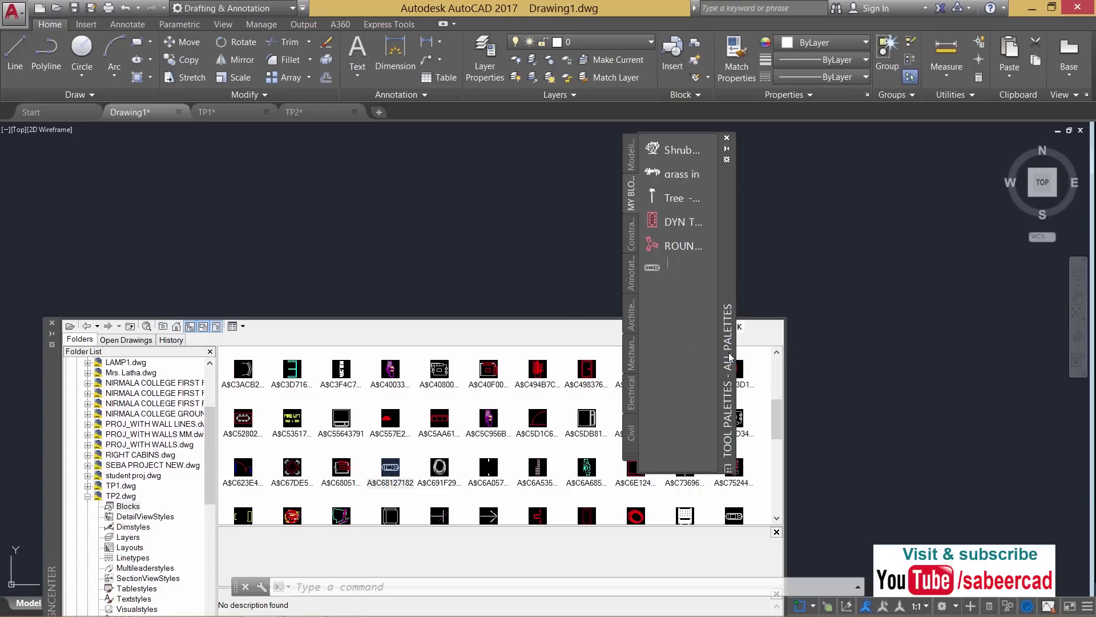
key(Return)
scroll(731, 412, down, 3)
drag(735, 422, 674, 294)
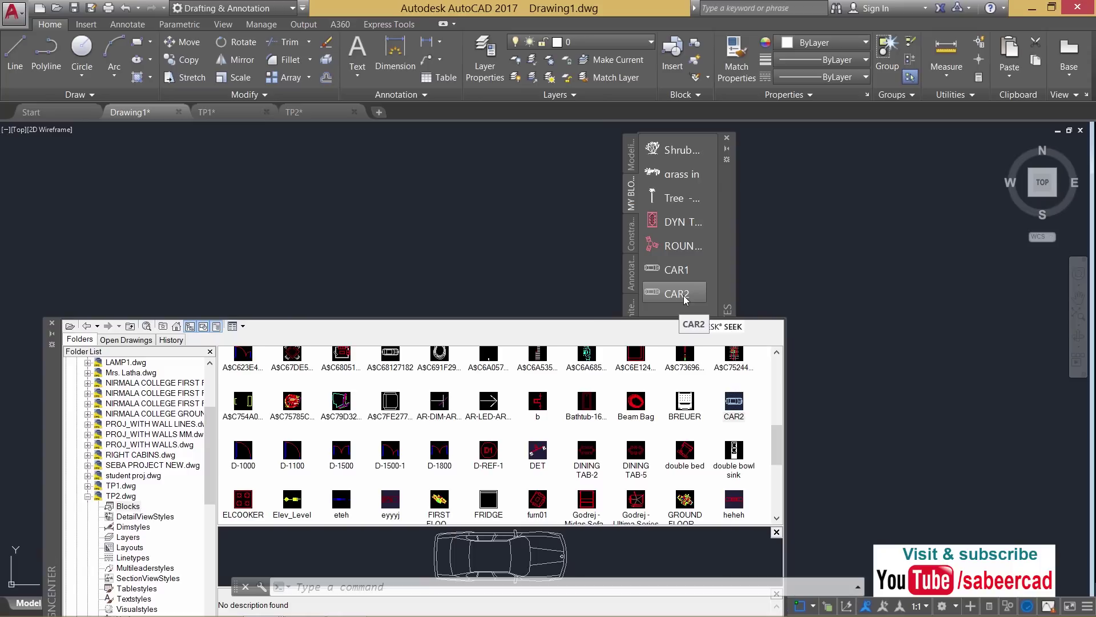
Close DesignCenter and place the Shrub and grass in palette blocks side by side in Drawing1.
click(51, 326)
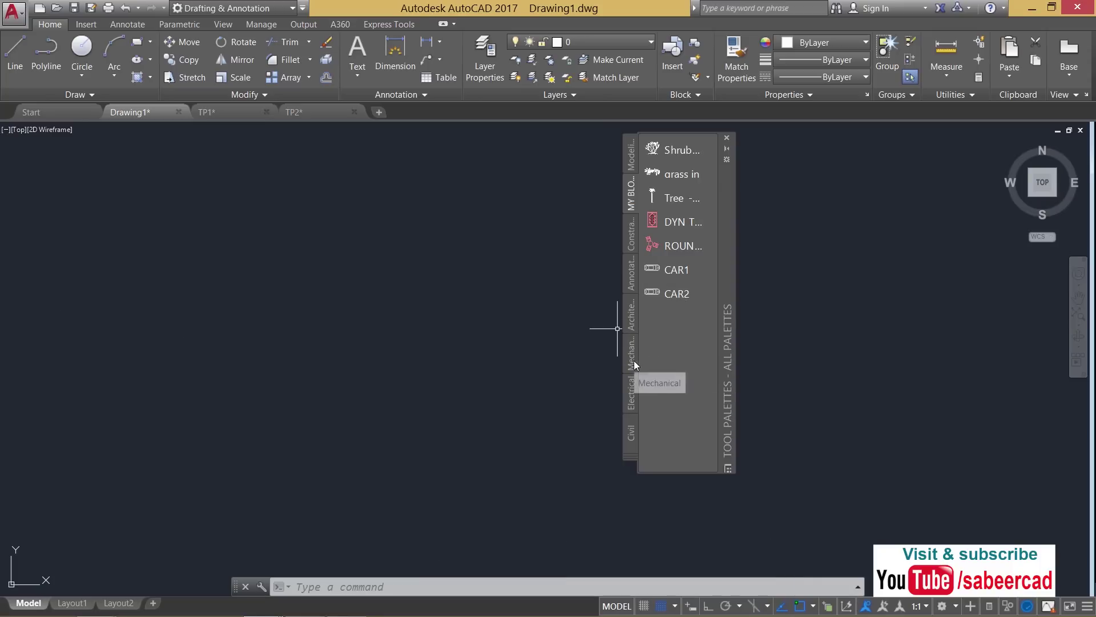
drag(692, 291, 803, 320)
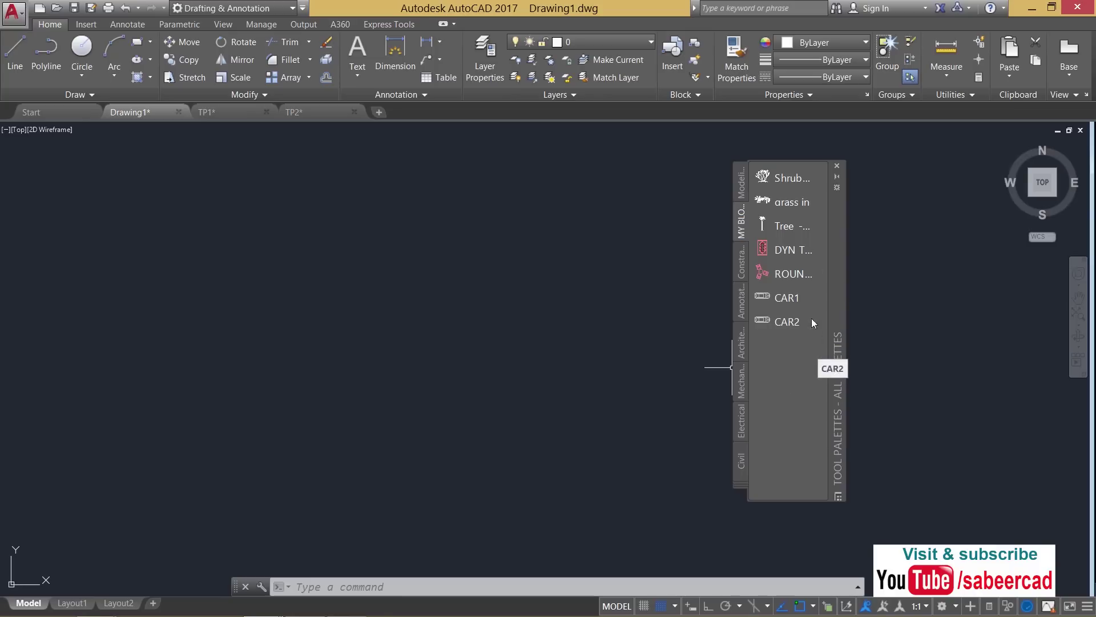
click(791, 177)
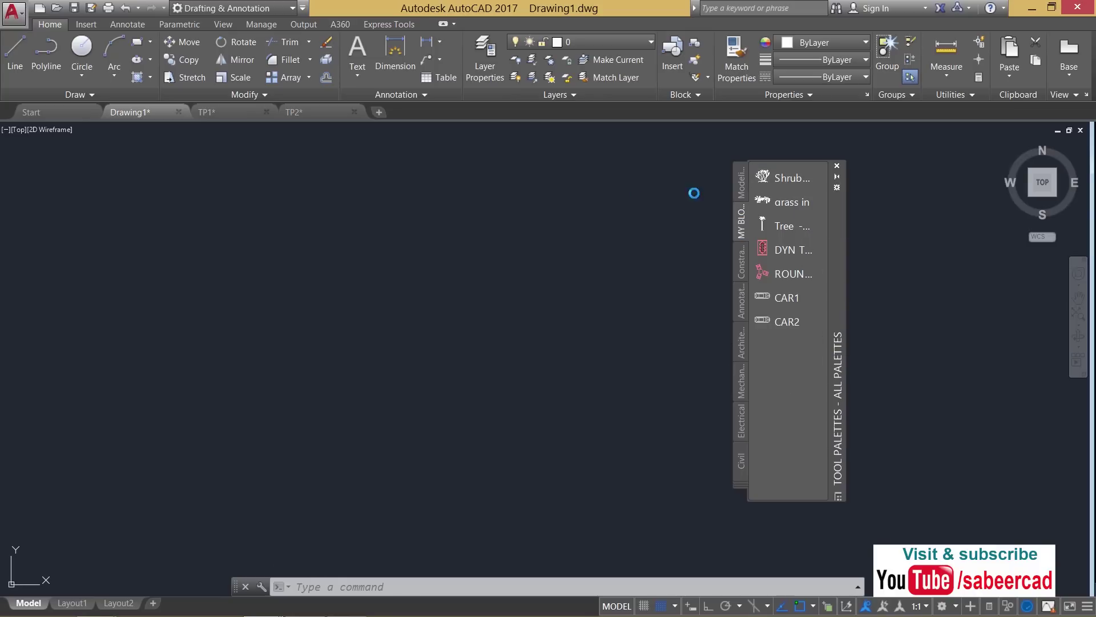
click(265, 421)
click(791, 202)
click(399, 399)
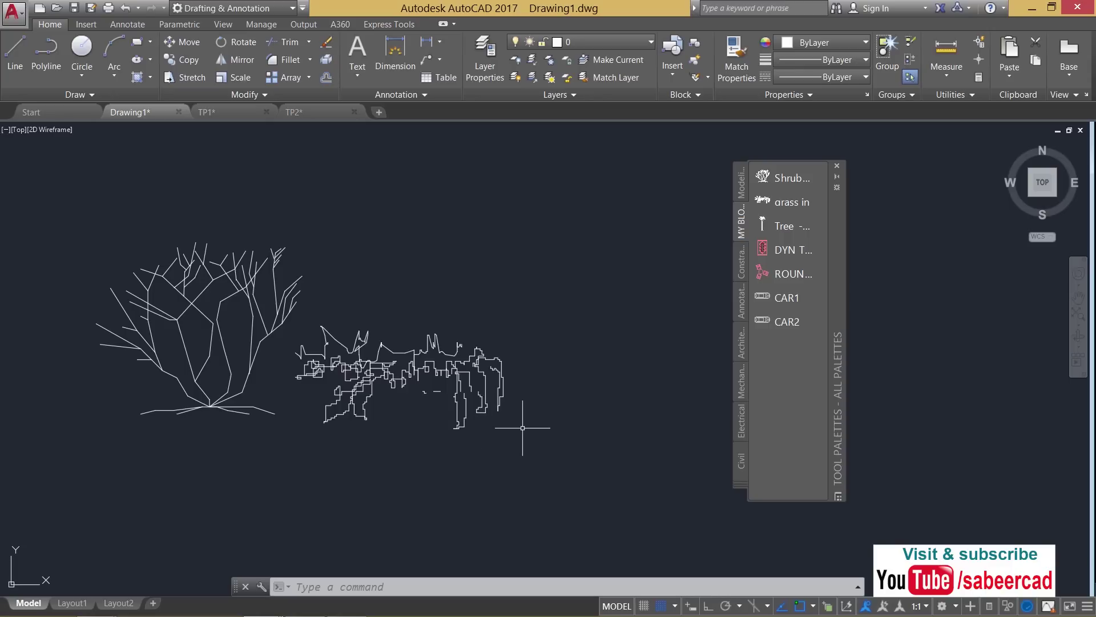